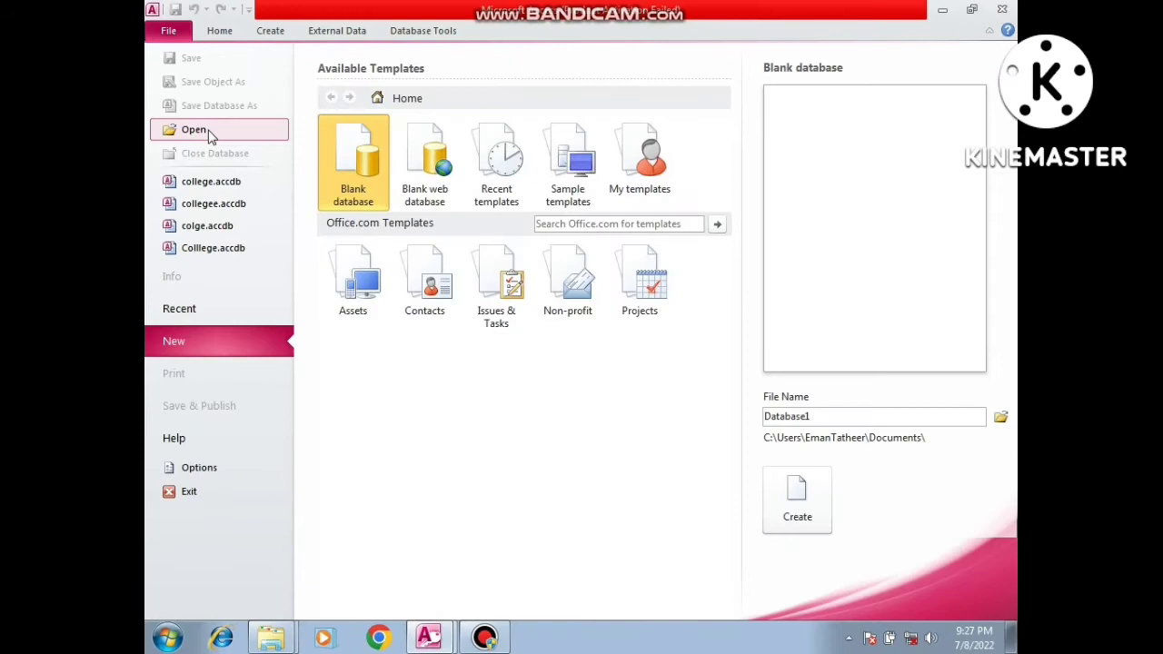
Open the College database stored on Drive (F:)
click(194, 130)
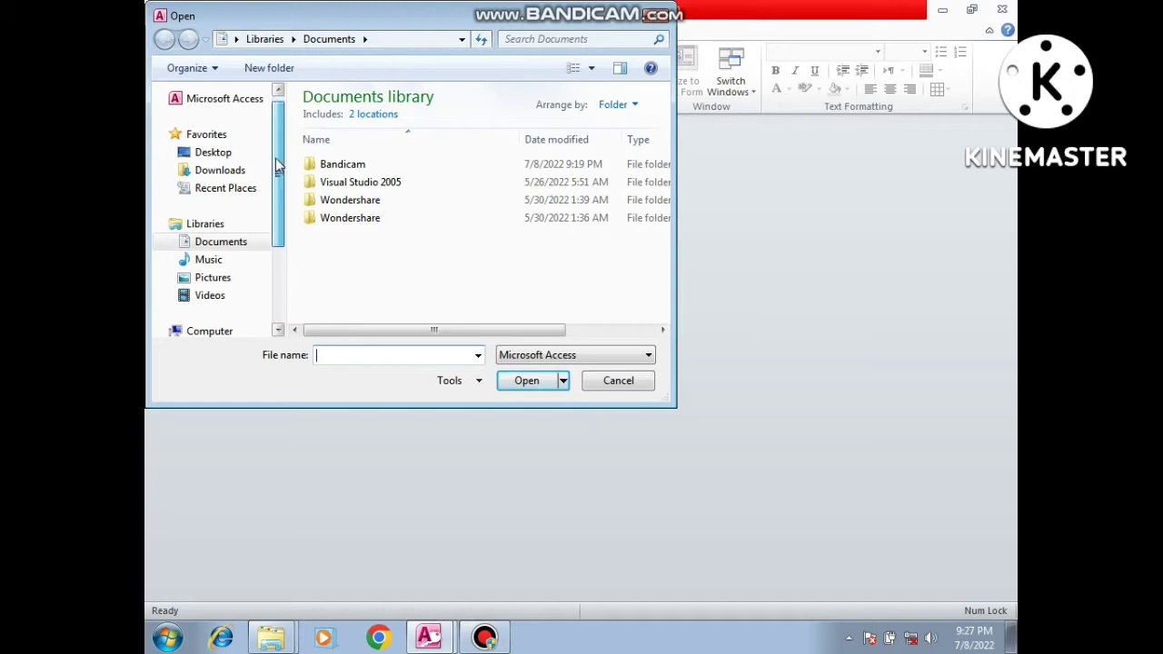
drag(278, 166, 281, 246)
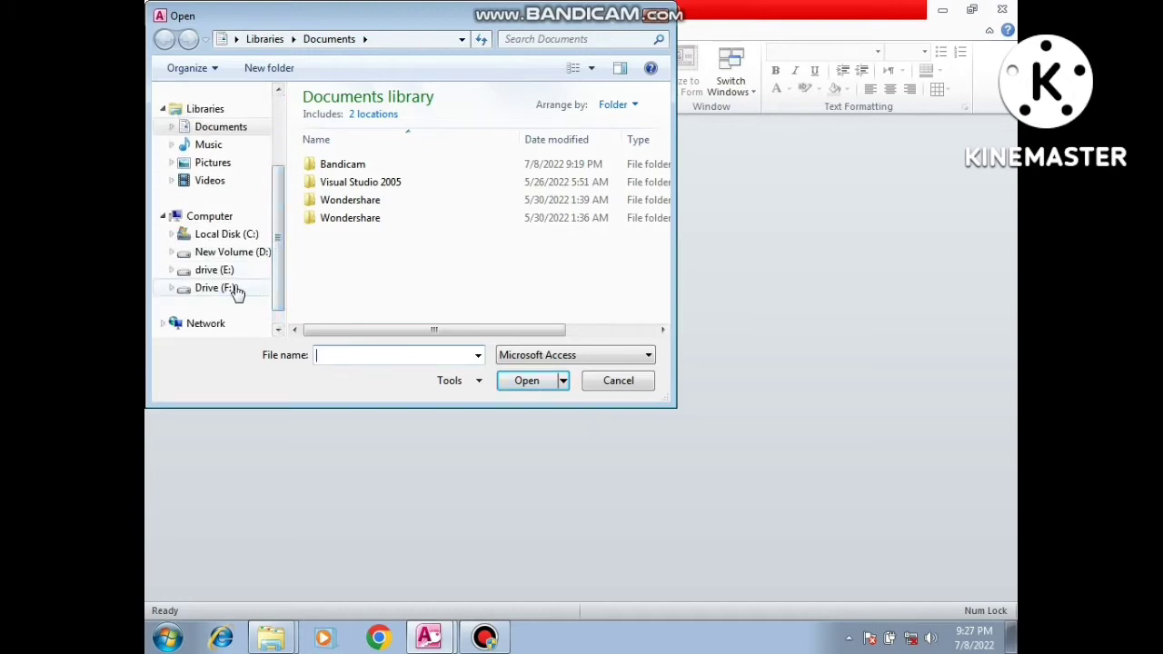
click(218, 288)
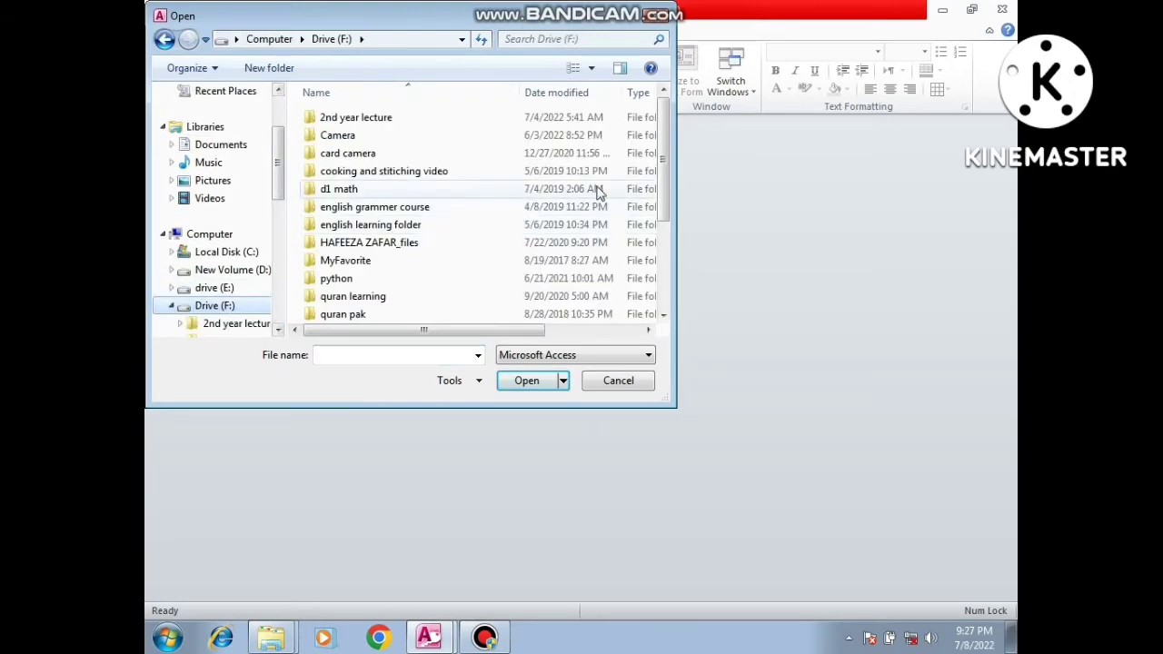
drag(660, 172, 670, 268)
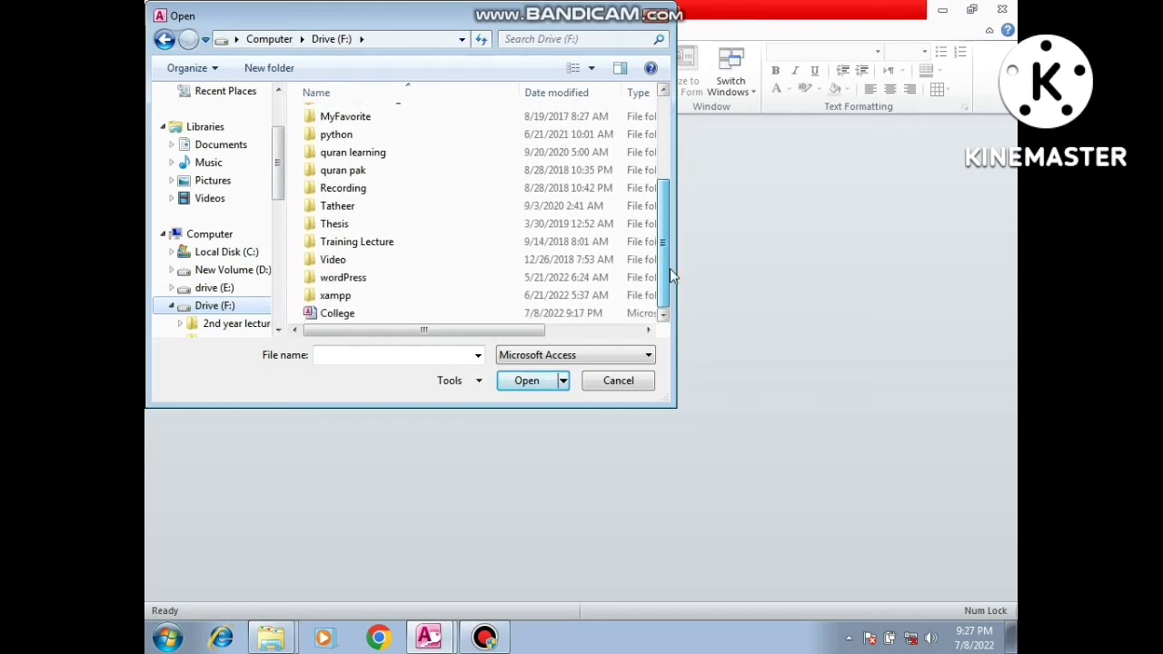
click(355, 314)
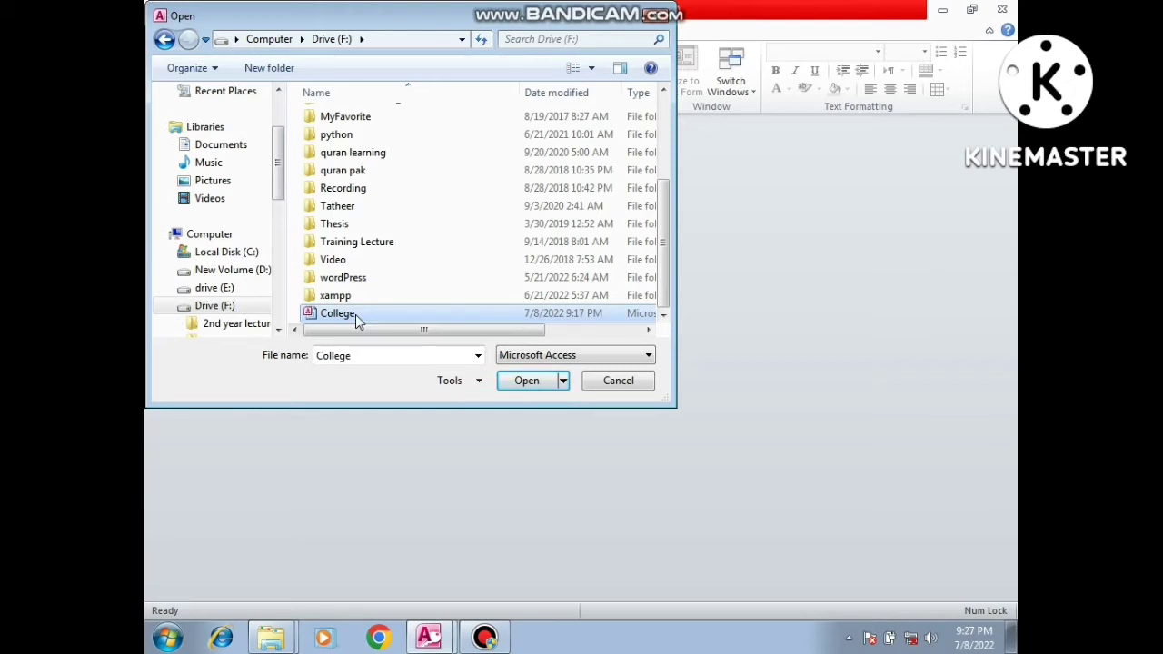
click(526, 381)
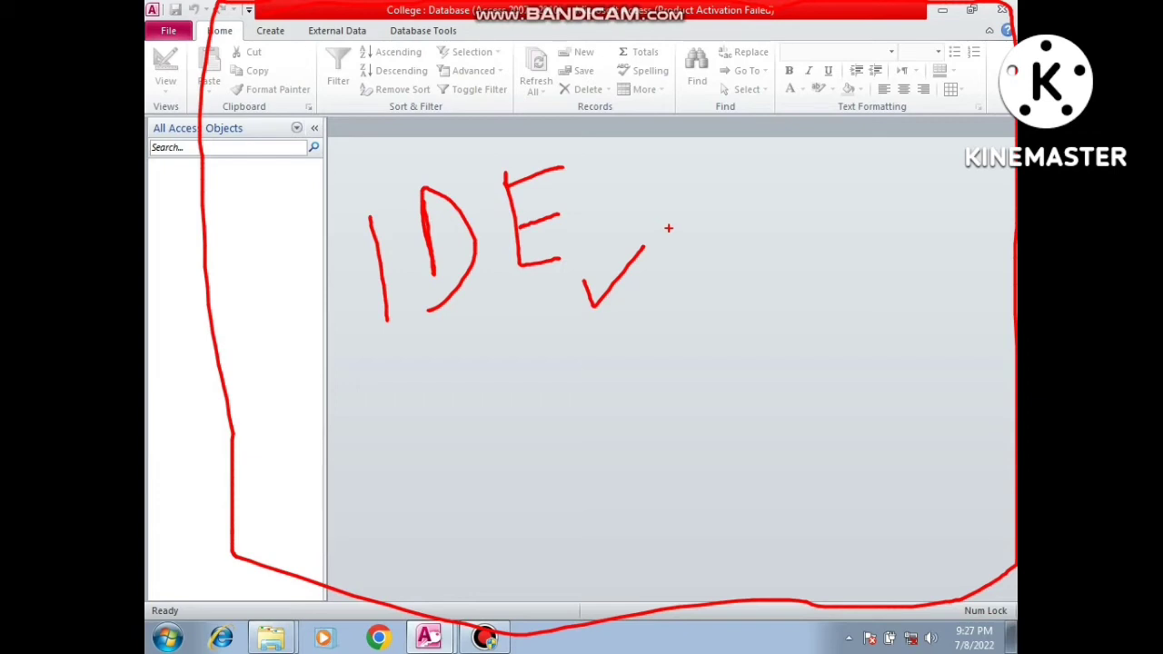
drag(592, 199, 656, 180)
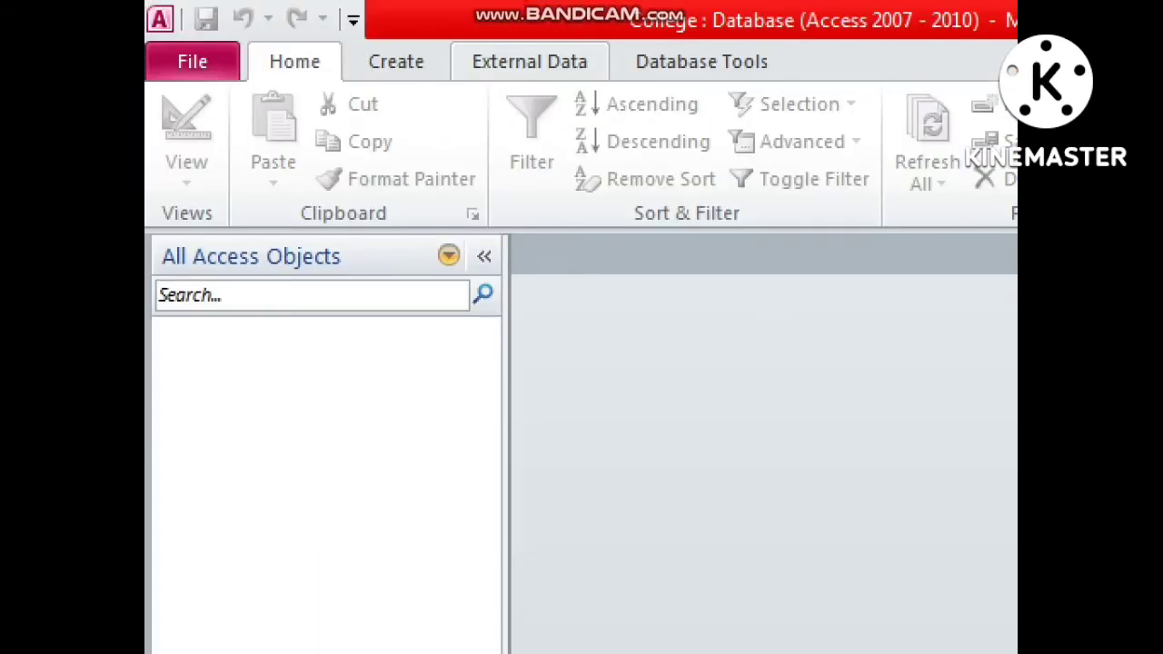
drag(346, 47, 453, 3)
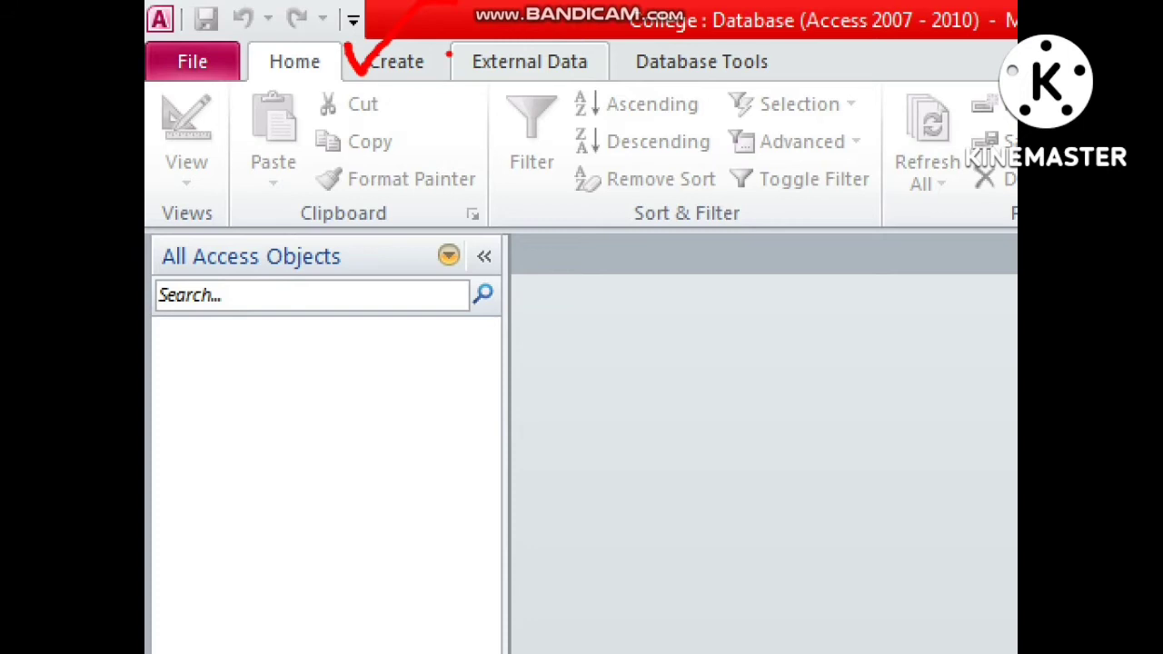
Create a new blank table in Design view
click(396, 64)
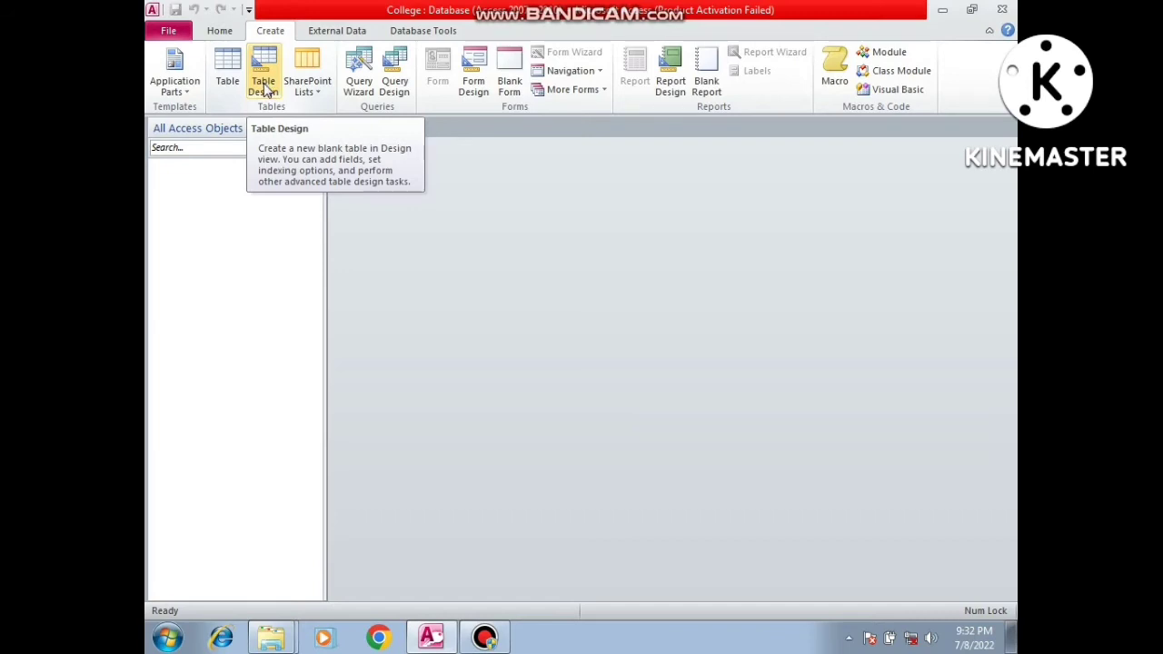
click(263, 81)
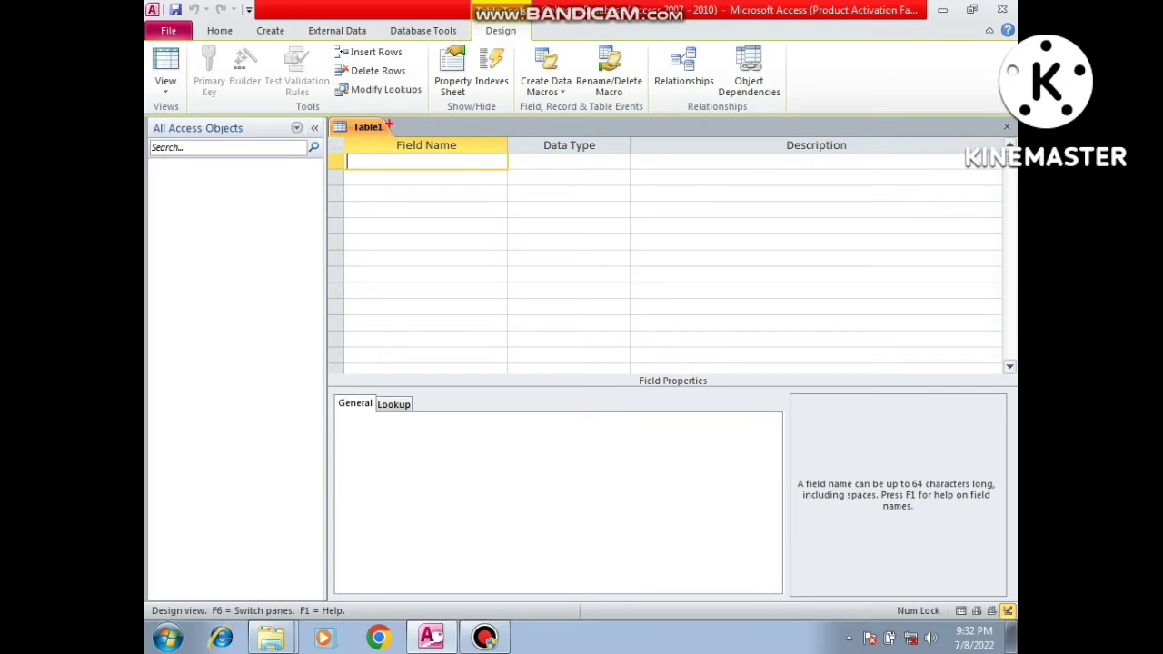
drag(387, 122, 414, 113)
drag(471, 139, 500, 120)
drag(533, 130, 563, 123)
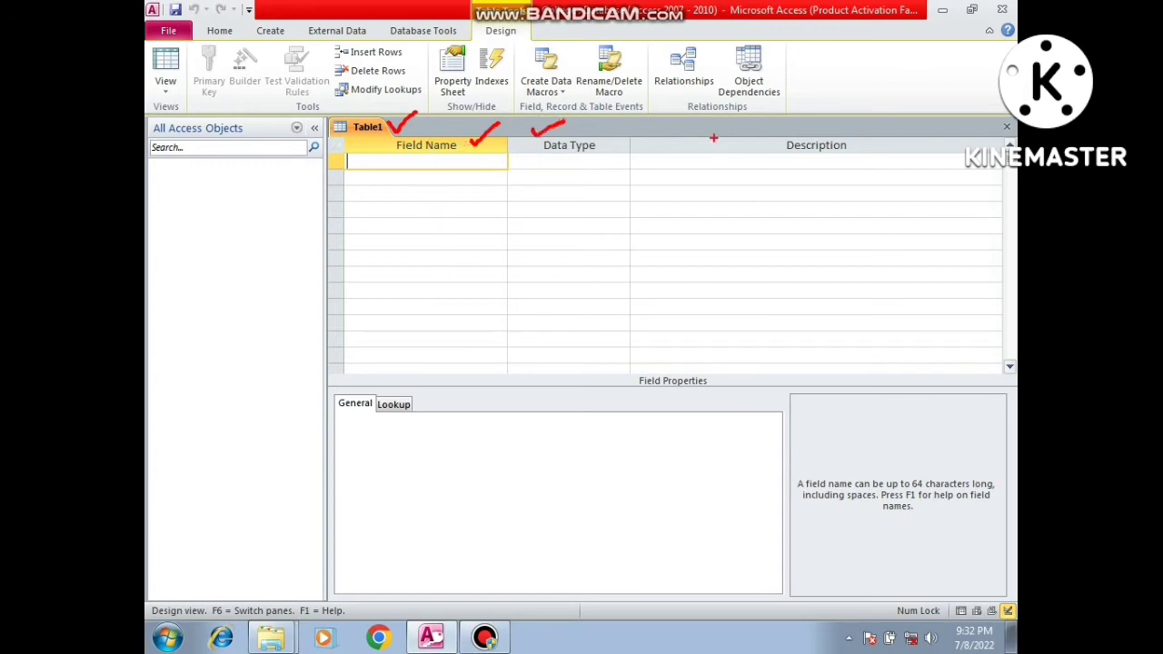
mouse_move(714, 137)
mouse_down()
mouse_move(721, 148)
mouse_move(749, 107)
mouse_up()
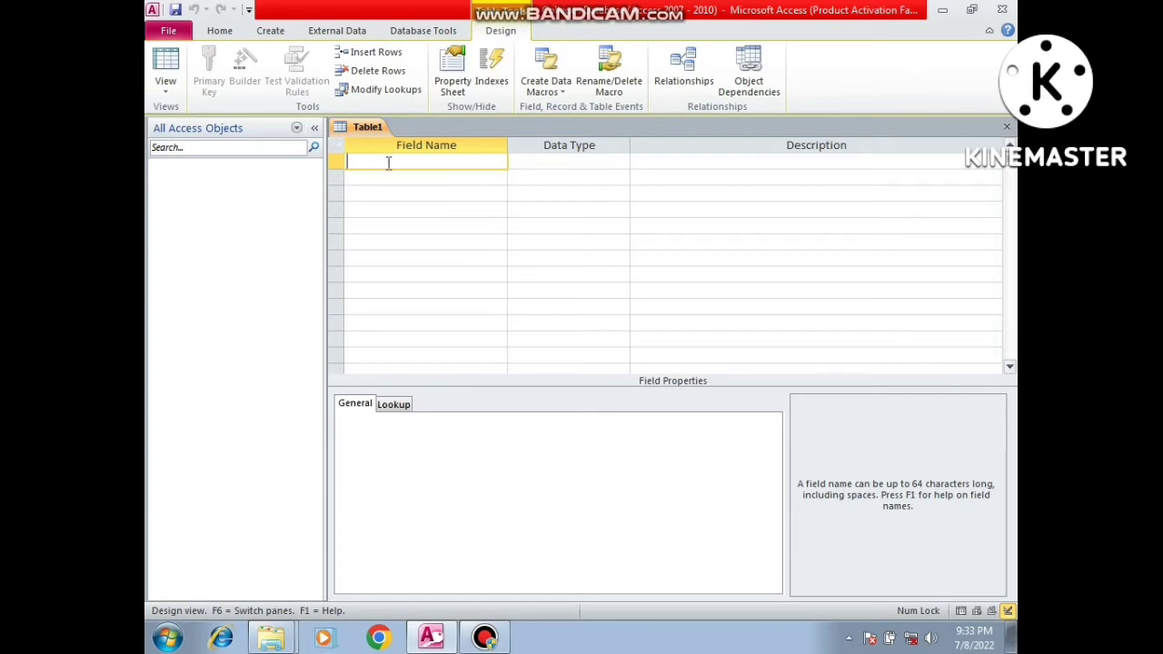
Add the fields Stucode and Name to the table with the Text data type, accepting the use of the reserved word
text(StuCode)
click(530, 163)
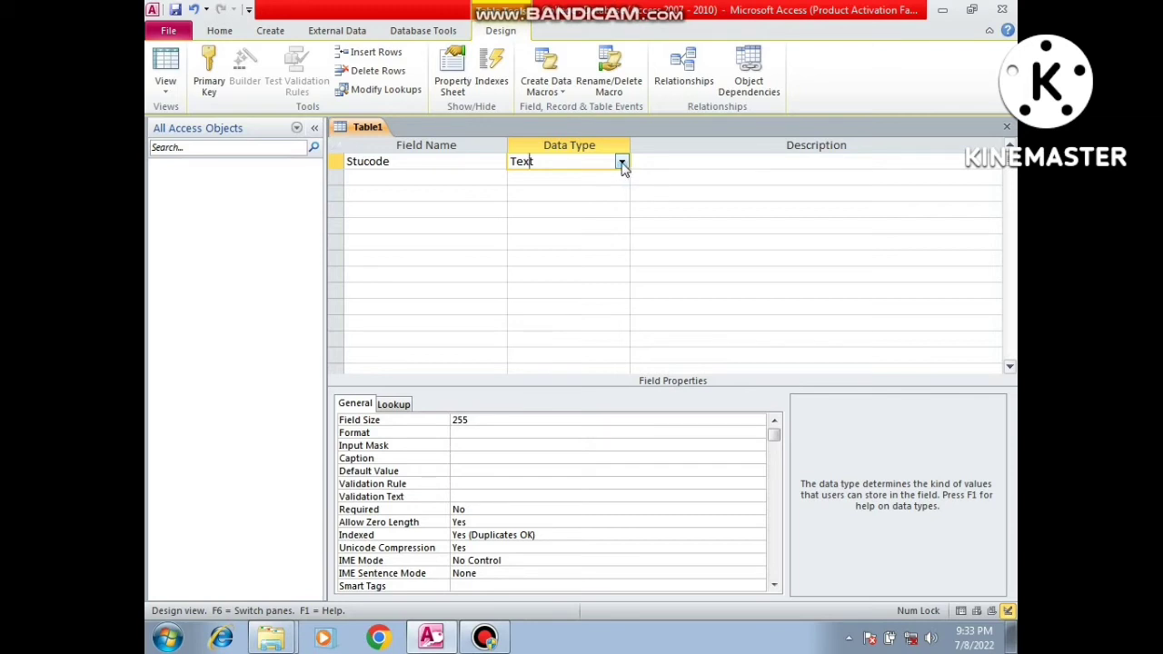
click(383, 176)
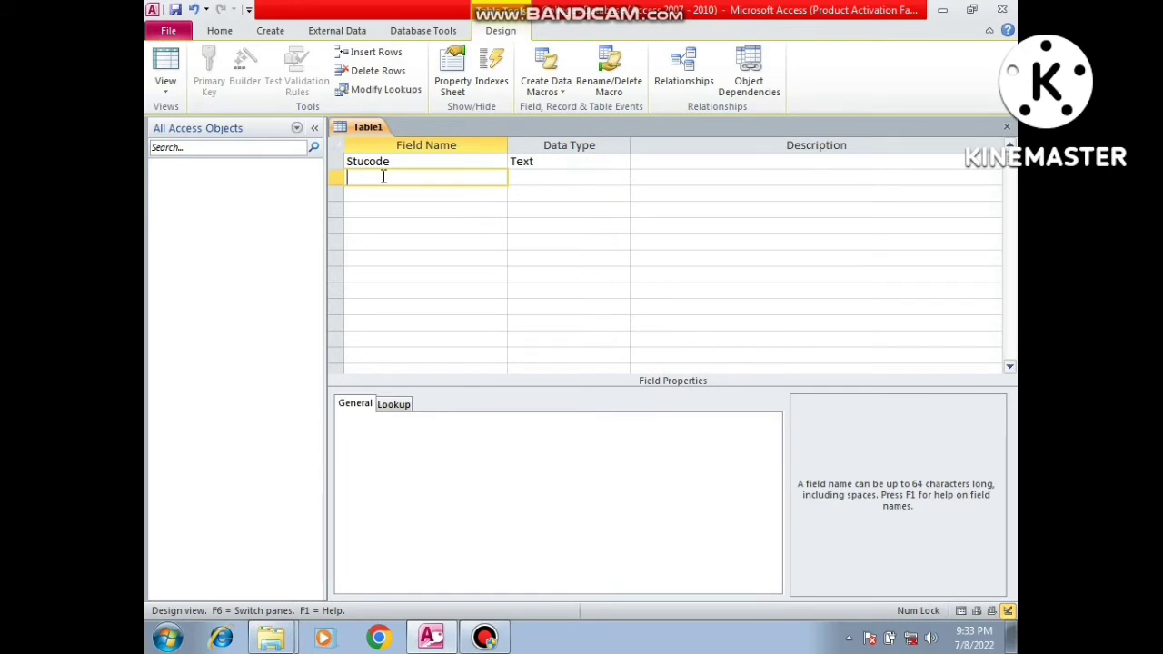
text(Name)
click(546, 180)
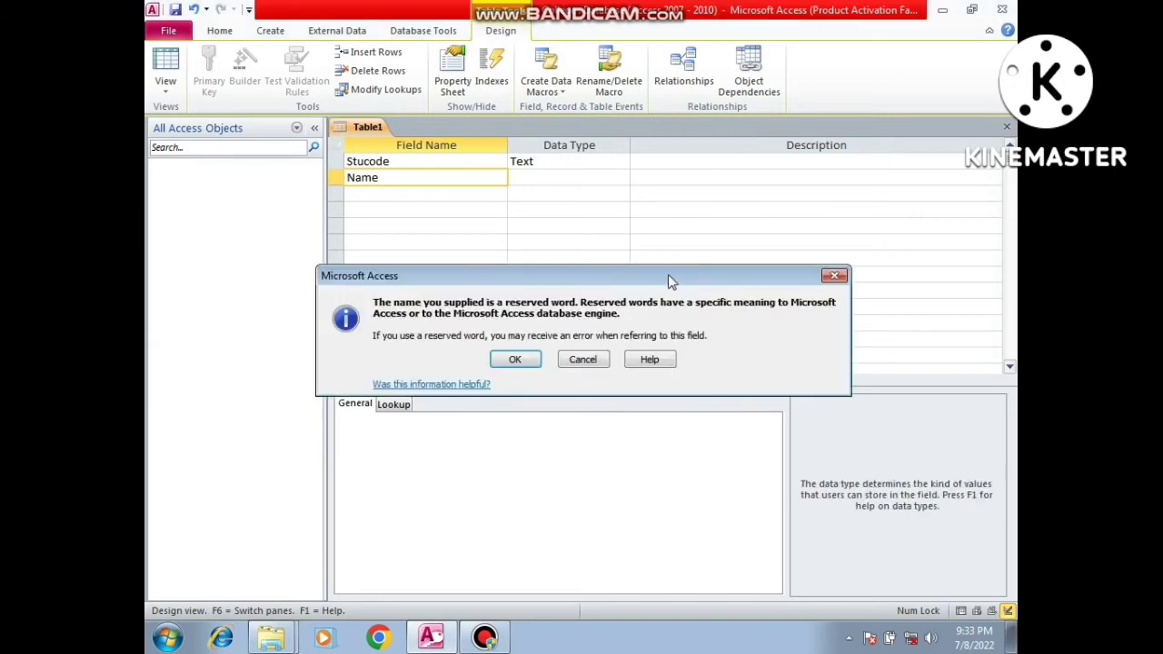
click(543, 359)
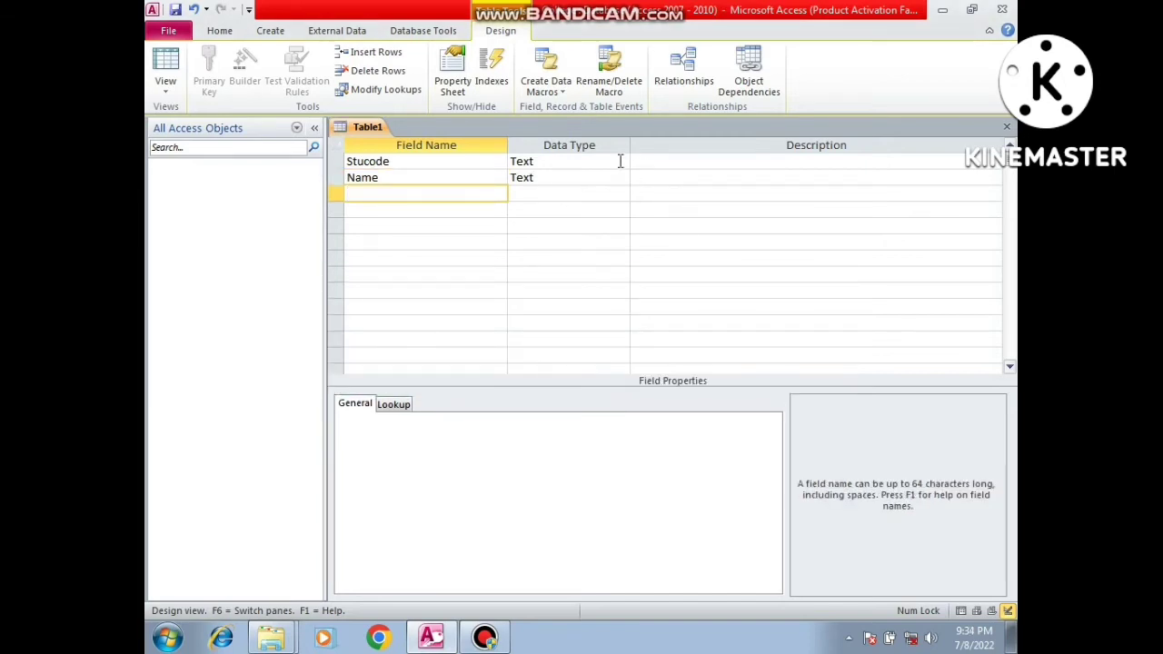
Review the data types available for the Stucode field, keeping Text selected
click(621, 161)
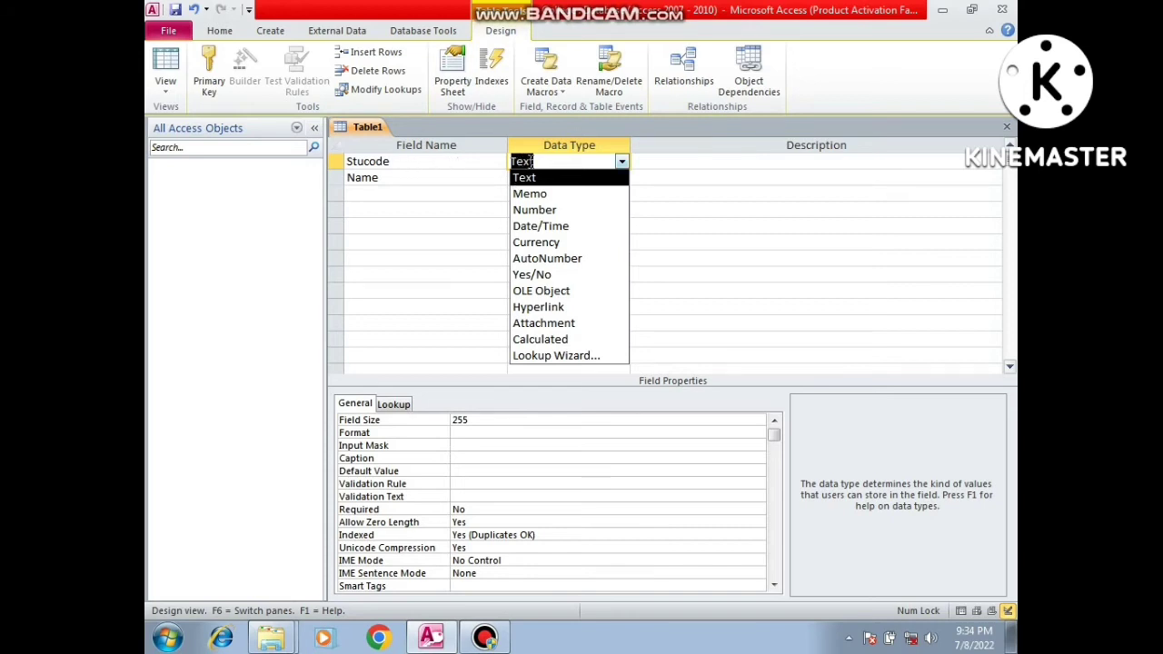
click(622, 162)
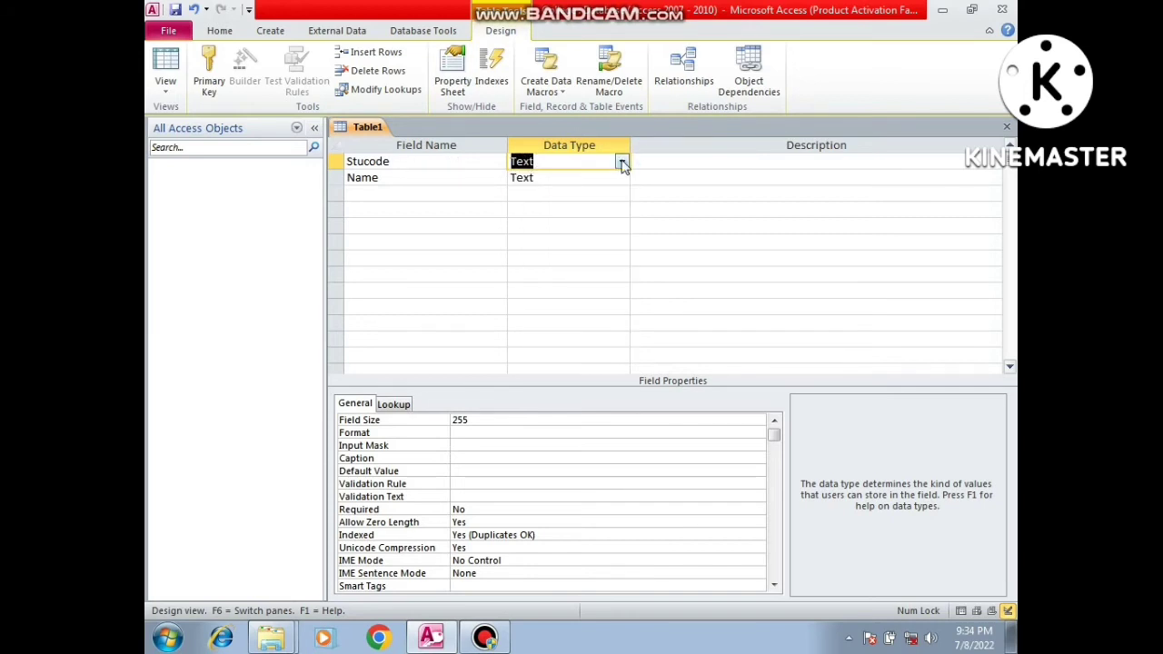
click(595, 177)
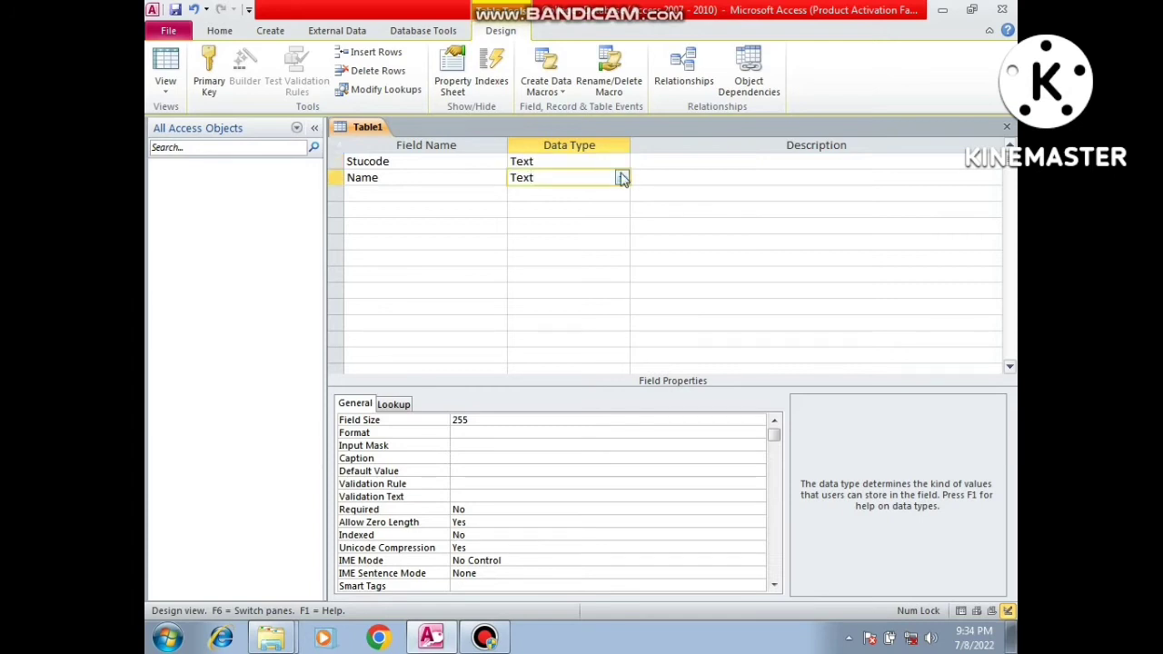
Add a DOB field below Name and set its data type to Date/Time
click(372, 193)
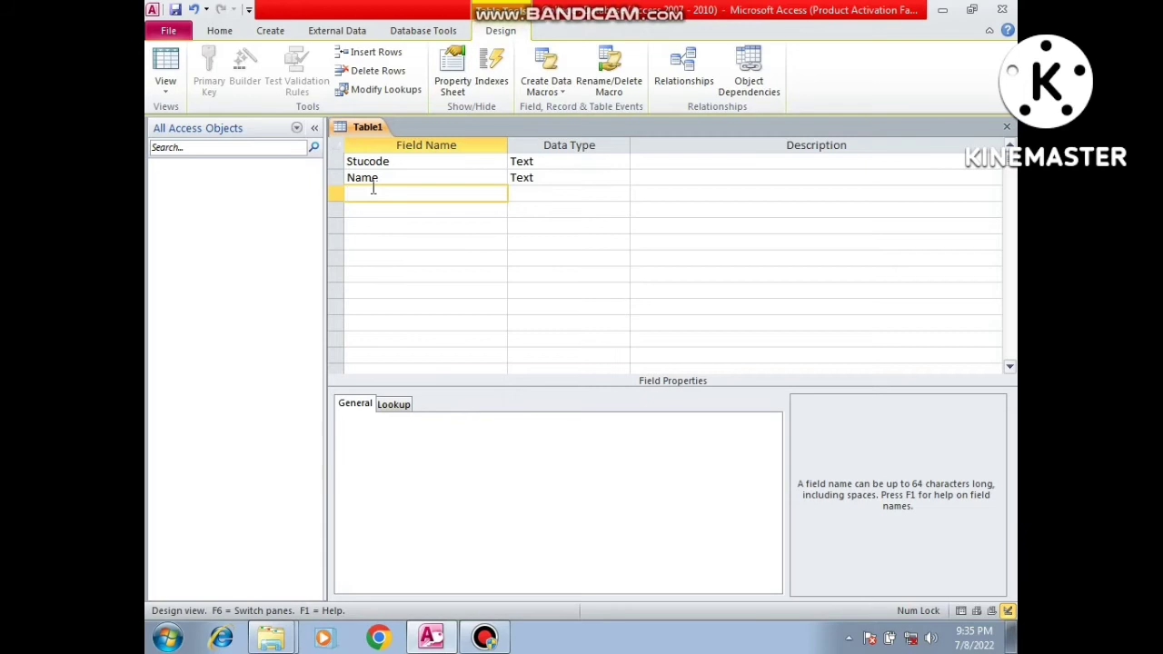
text(DOB)
click(569, 194)
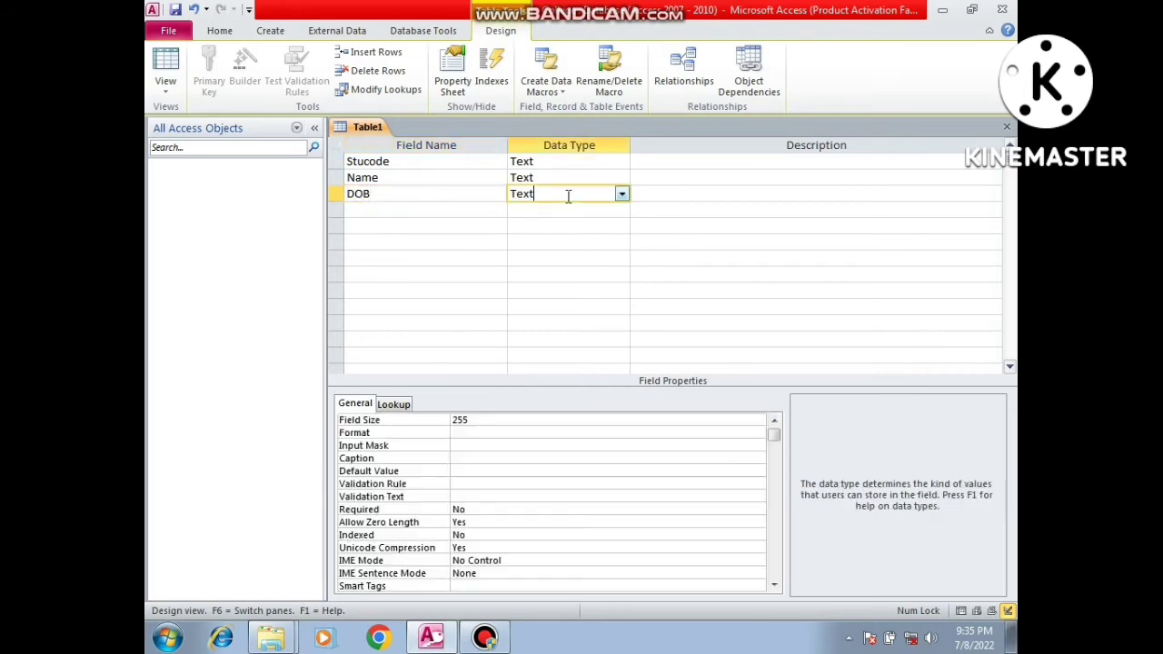
click(622, 196)
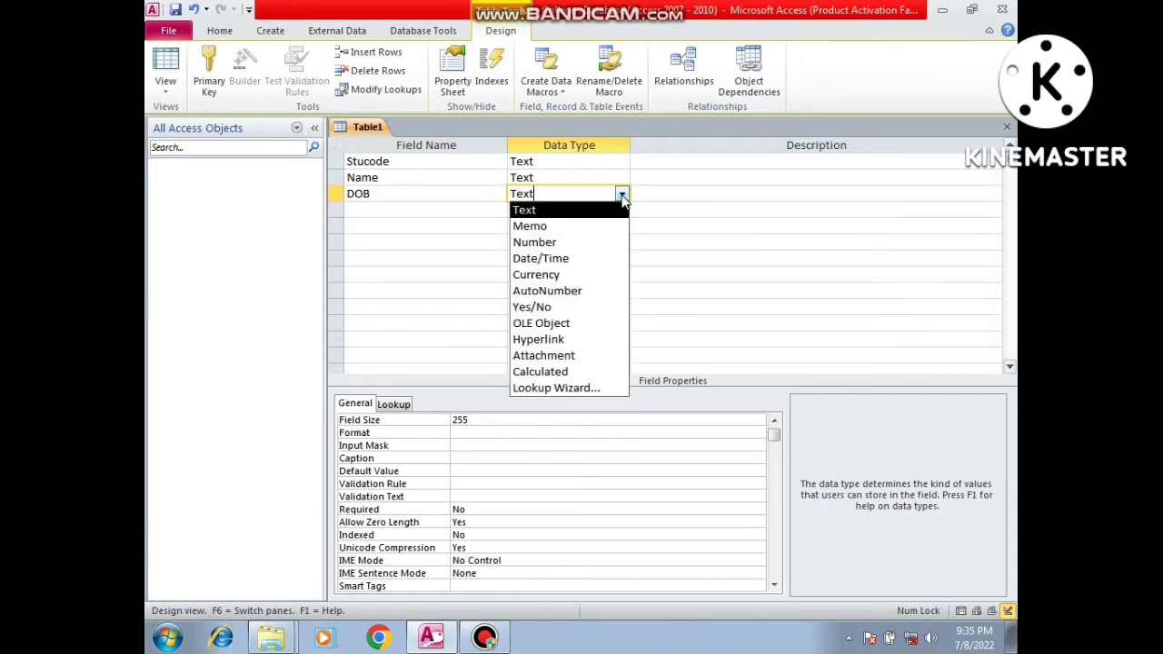
click(560, 265)
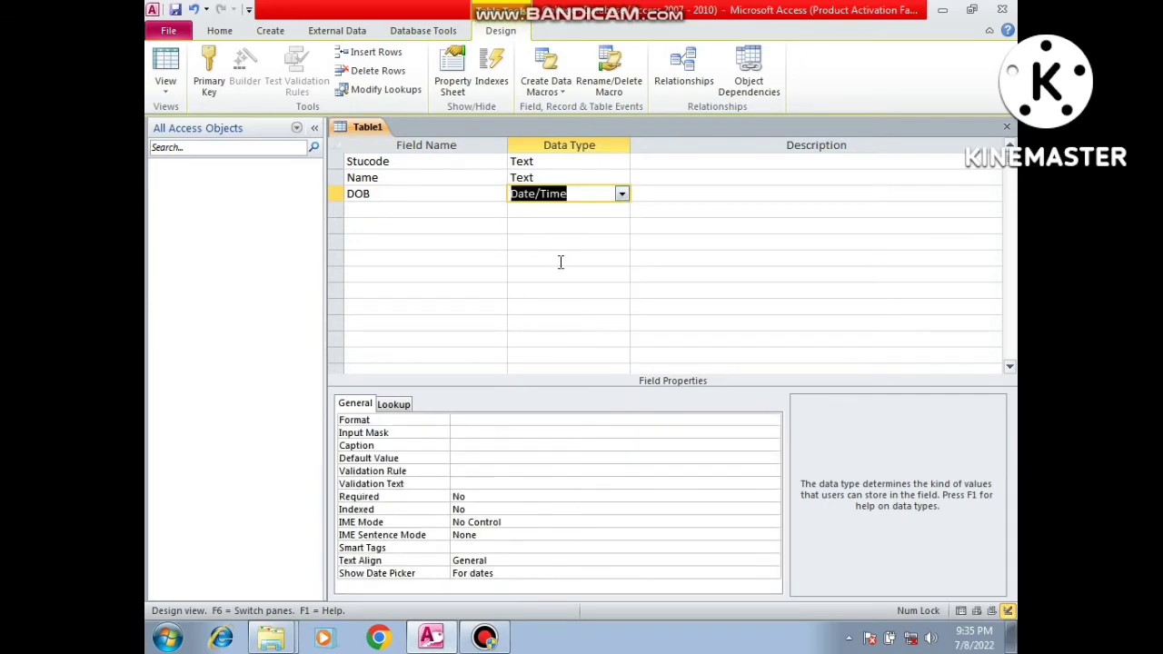
Add a Class field below DOB with the Text data type
click(389, 216)
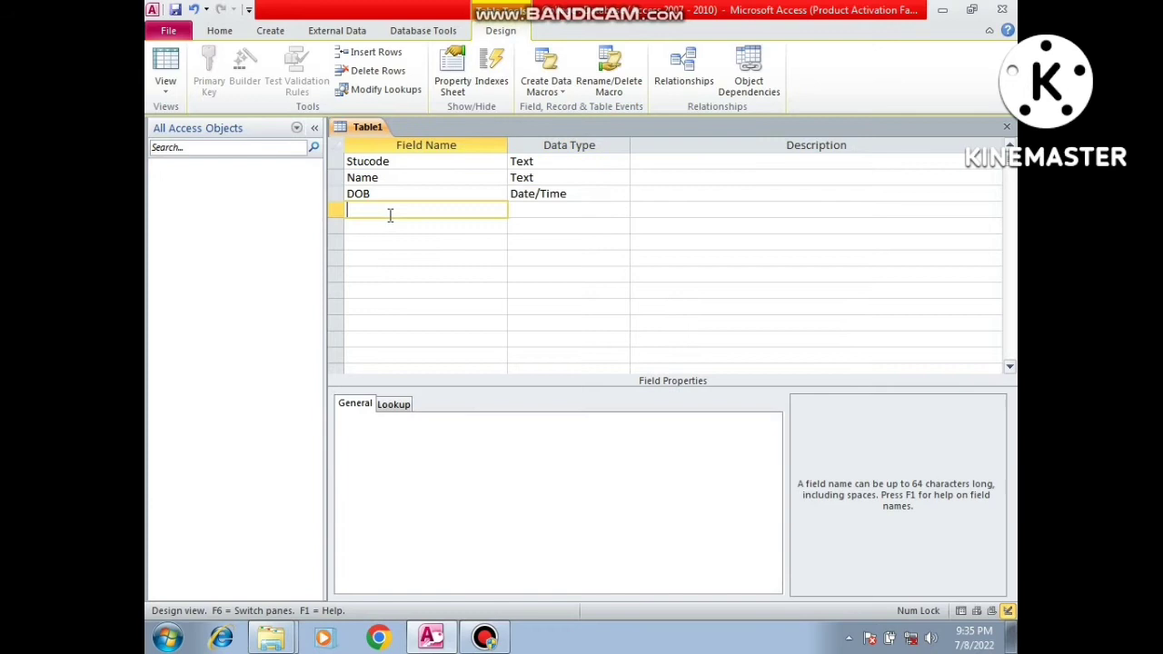
text(Class)
click(566, 209)
right_click(565, 209)
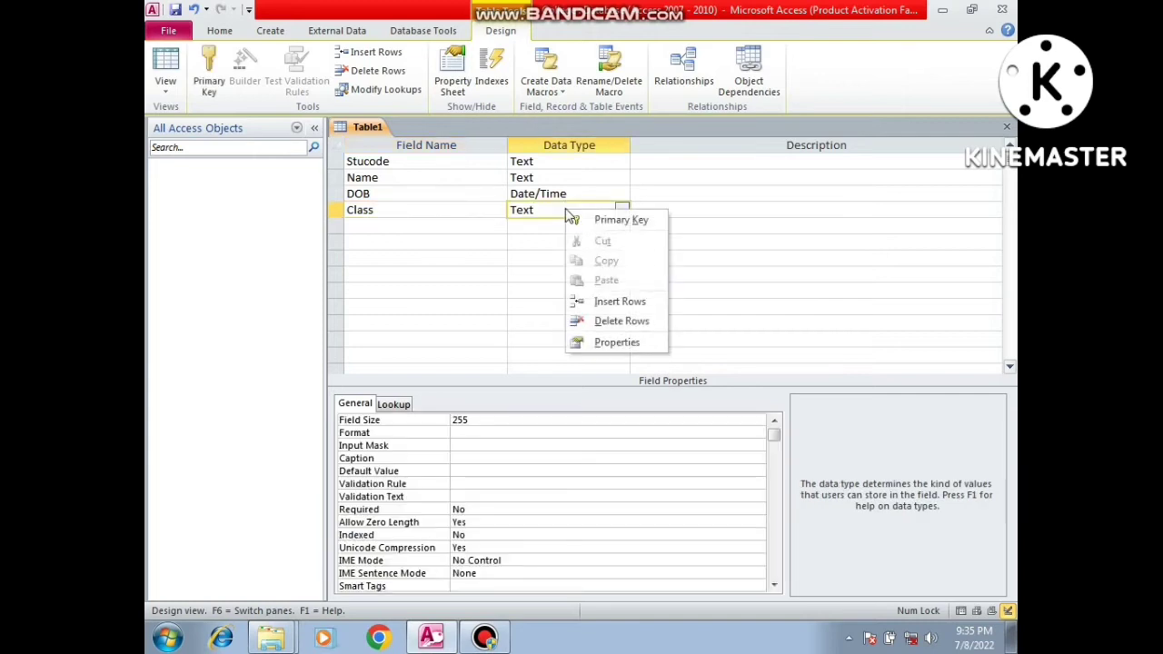
Add a Marks field below Class and set its data type to Number
click(412, 226)
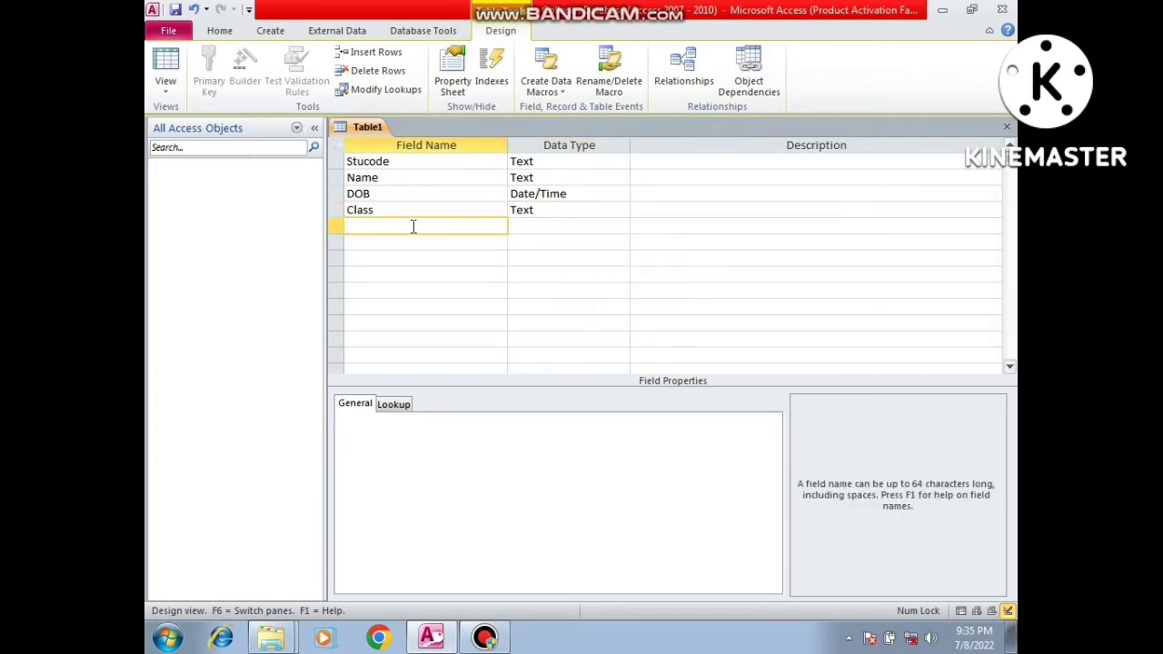
text(Marks)
key(Tab)
click(621, 226)
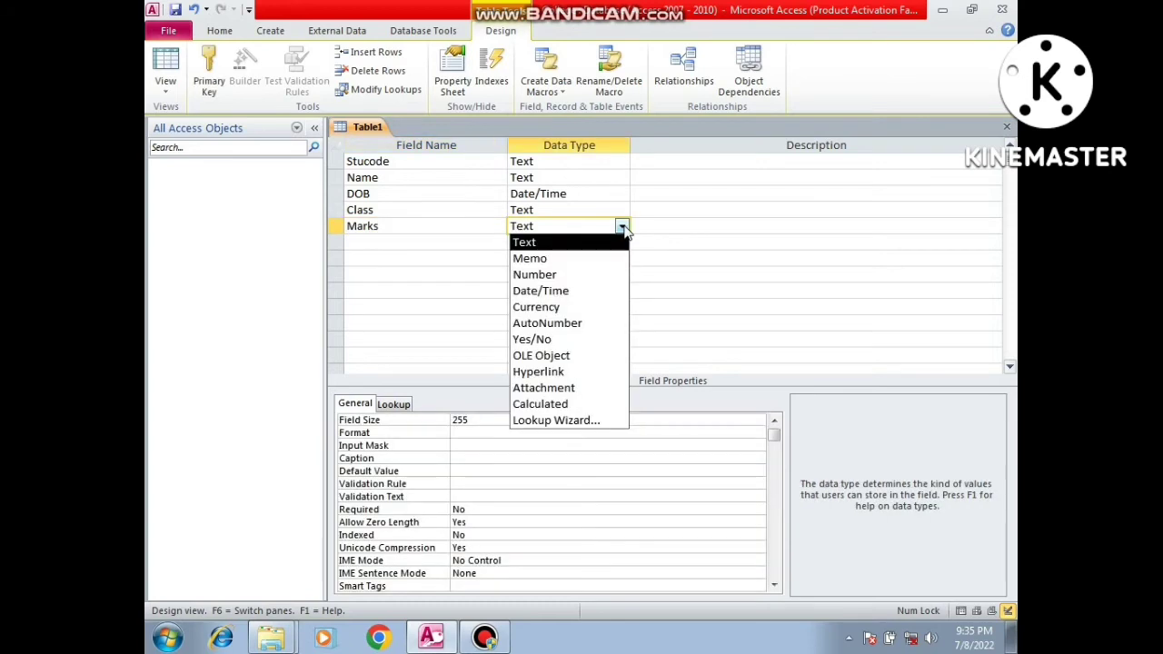
click(561, 273)
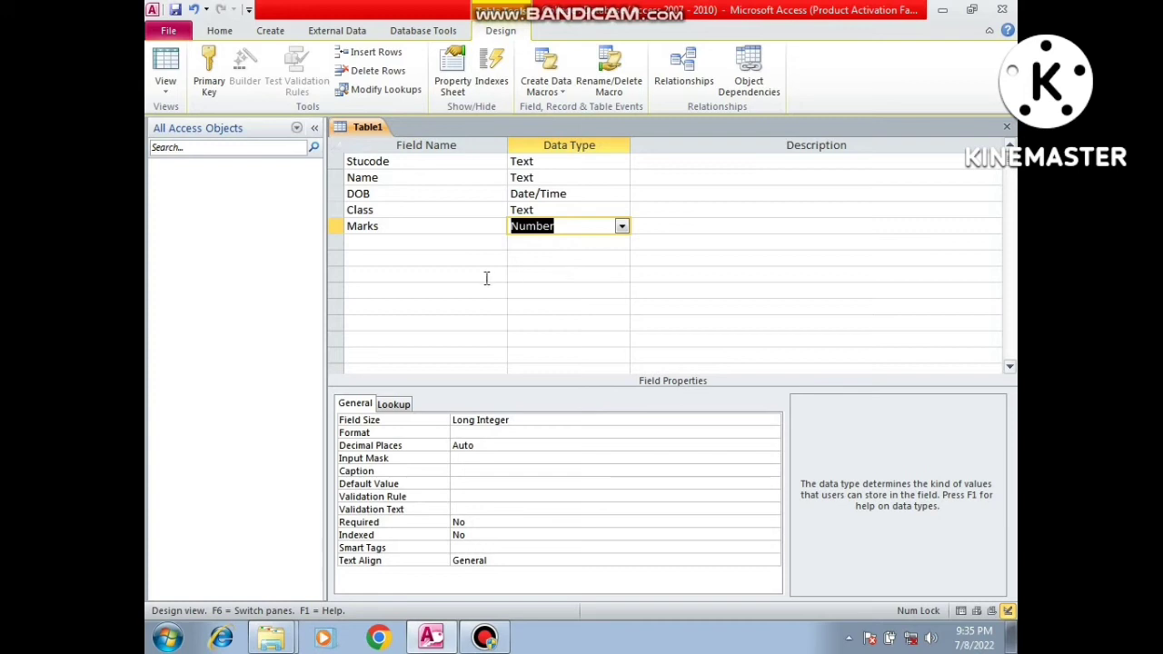
Add the fields Address and Phone below Marks, both with the Text data type
click(400, 241)
text(Address)
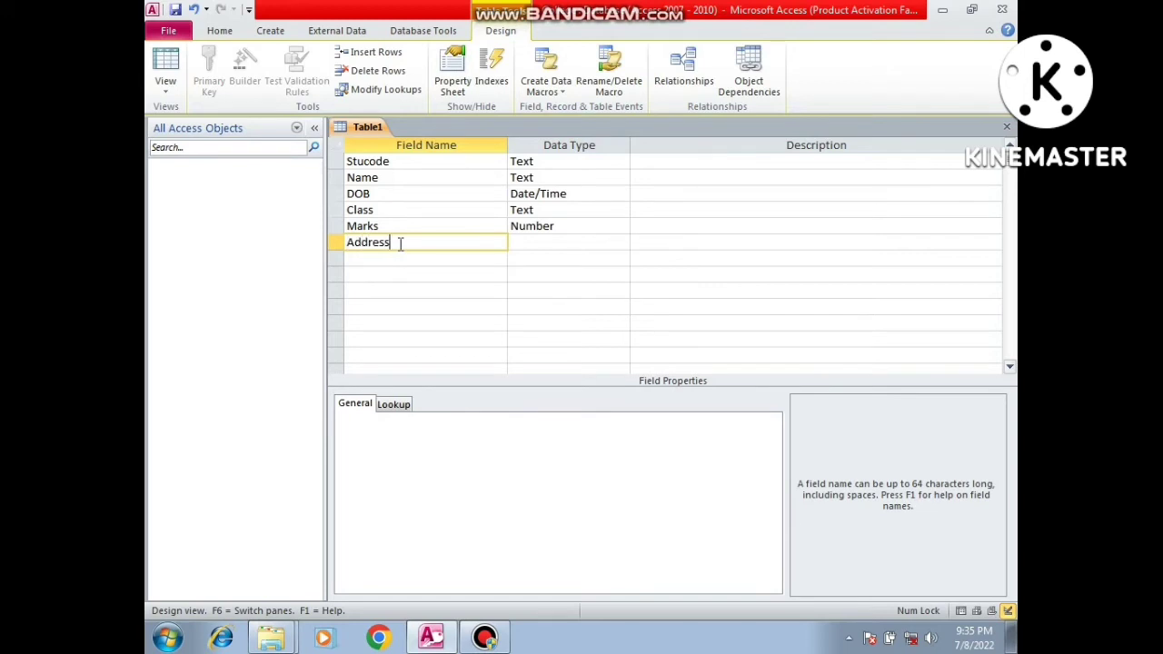
click(567, 243)
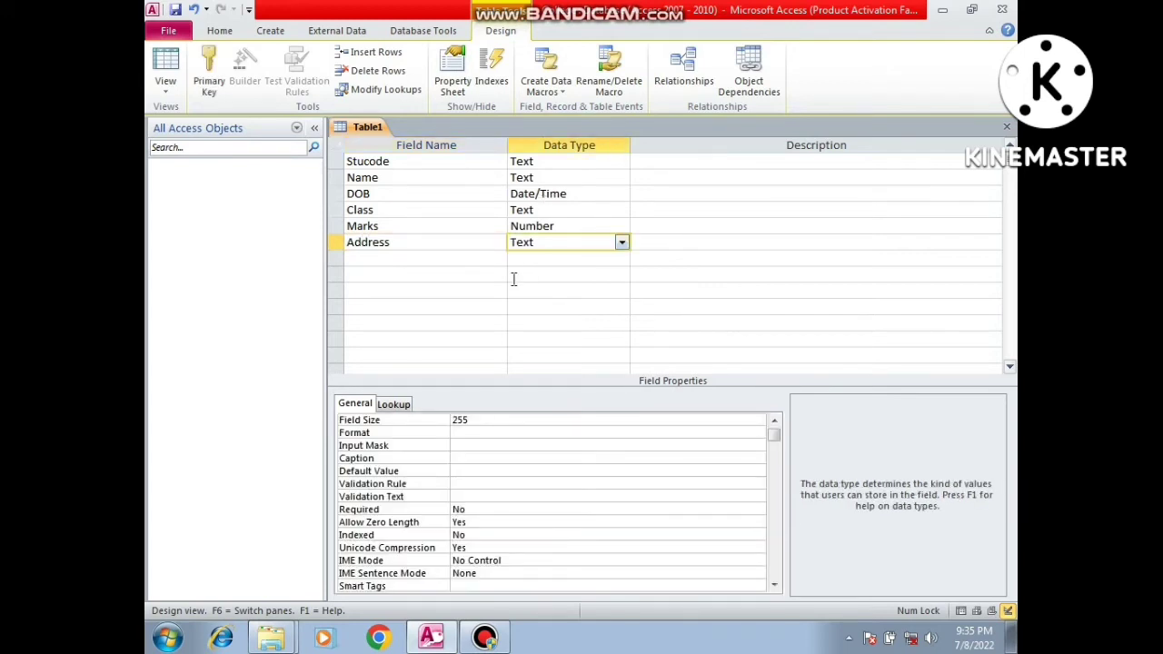
click(393, 257)
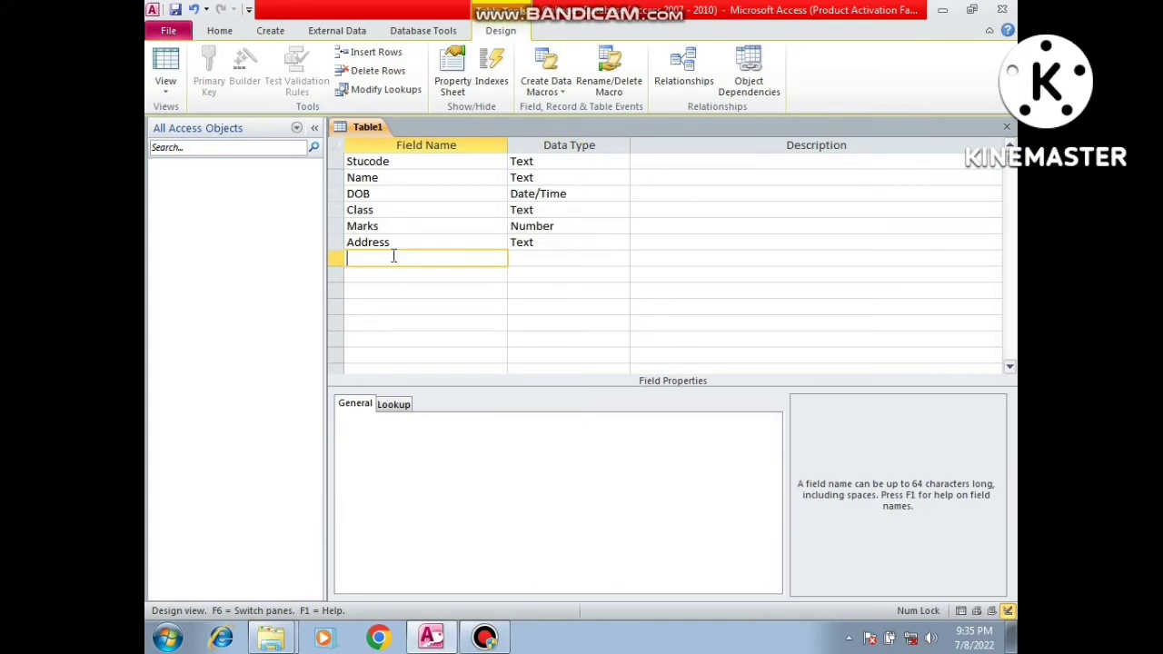
text(Phone)
click(552, 255)
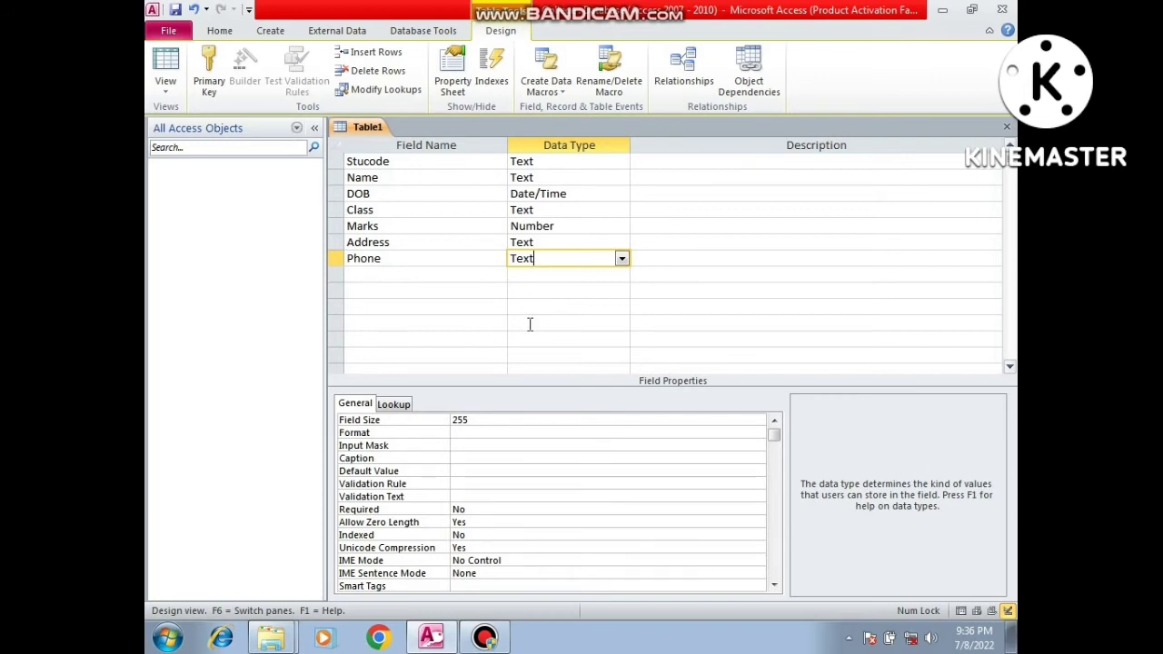
Make the Stucode field the table's primary key
click(349, 193)
click(338, 162)
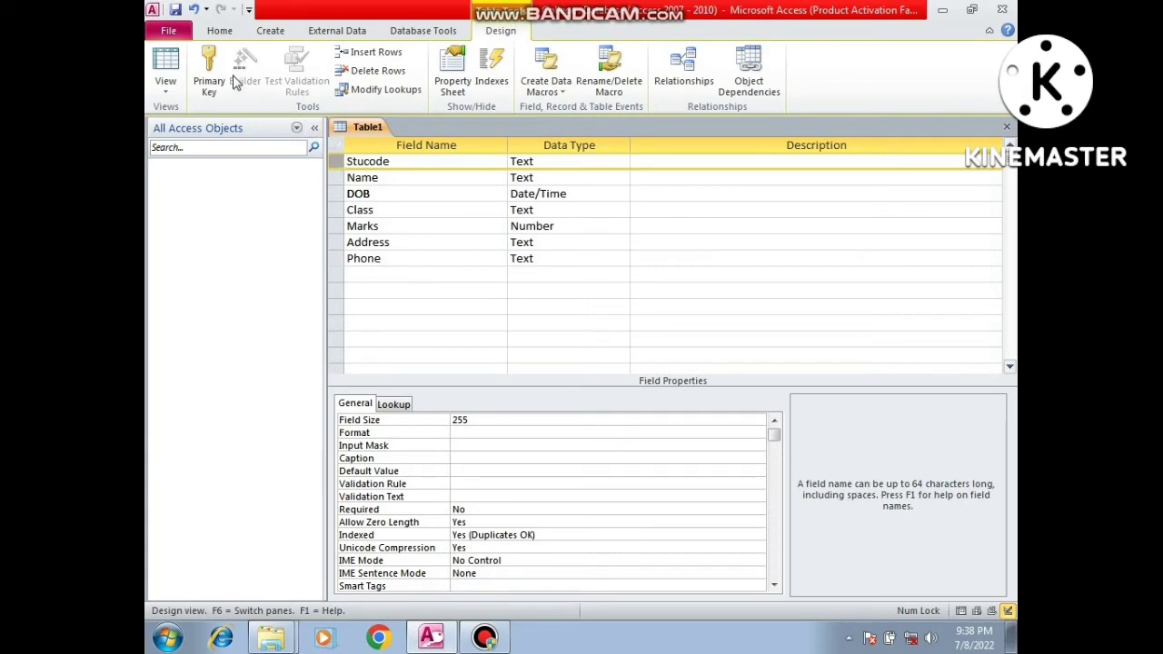
right_click(336, 168)
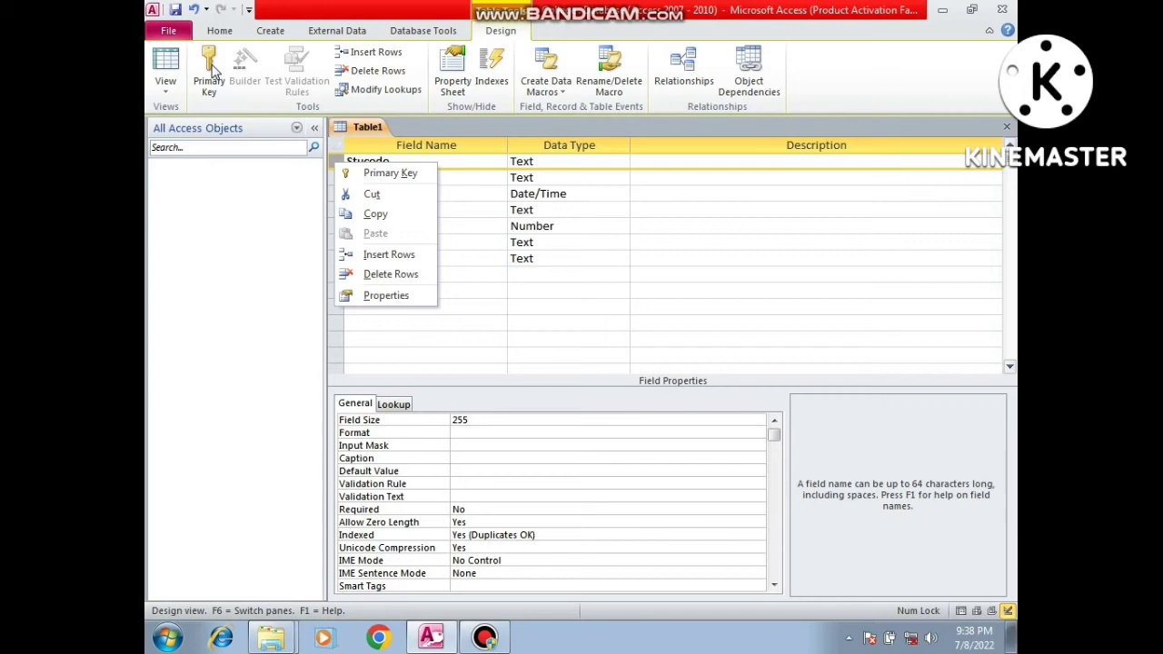
click(352, 172)
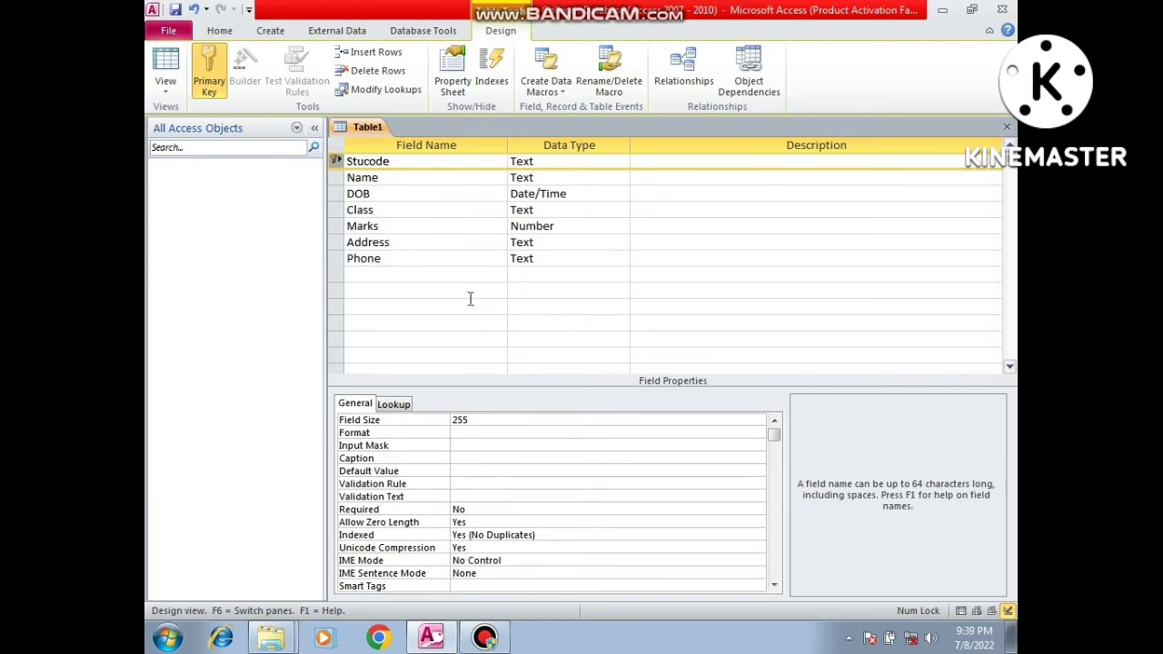
Give the Marks field the validation rule >=0 And <=100 and the validation text "Invalid Marks of Student"
click(338, 225)
click(335, 225)
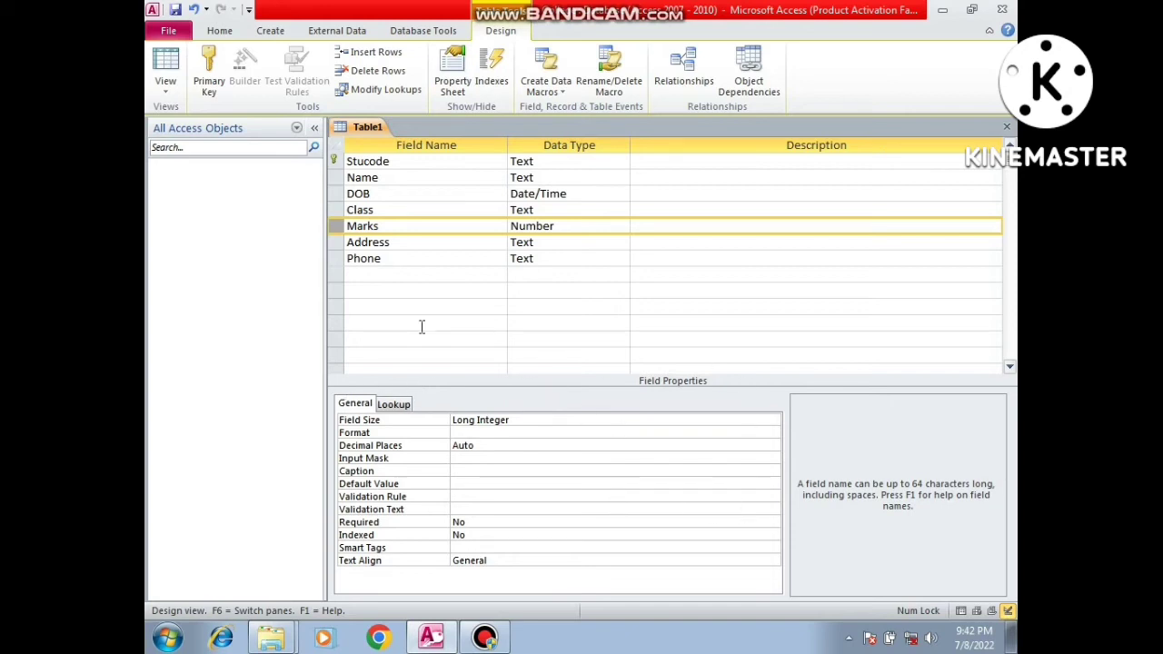
click(330, 244)
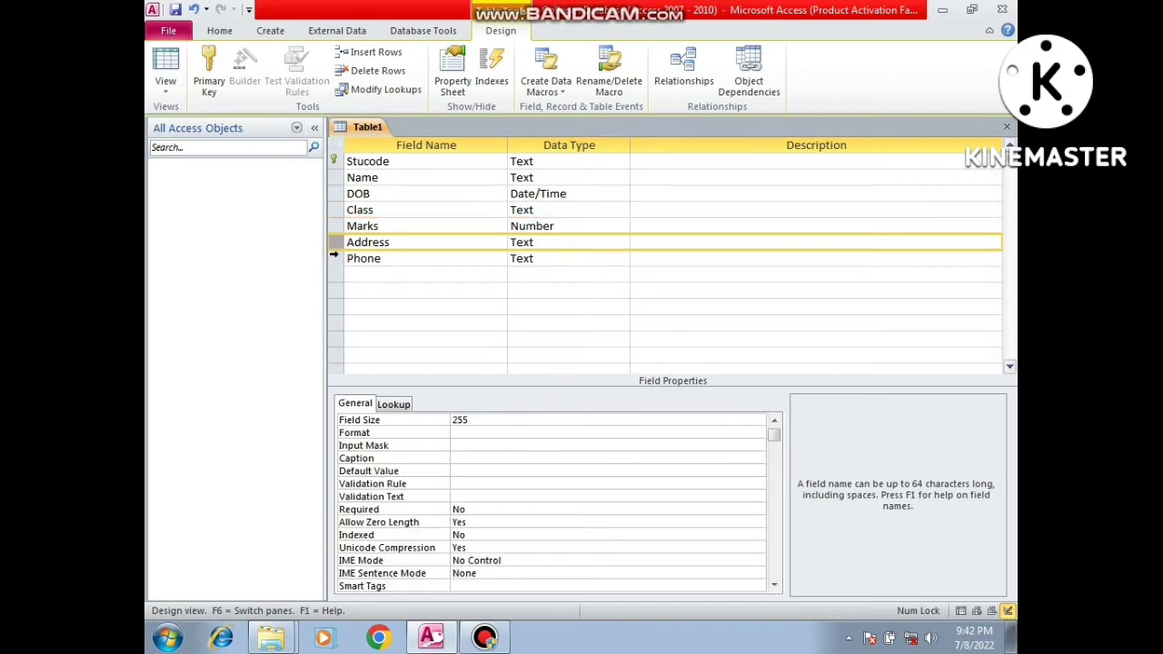
click(334, 259)
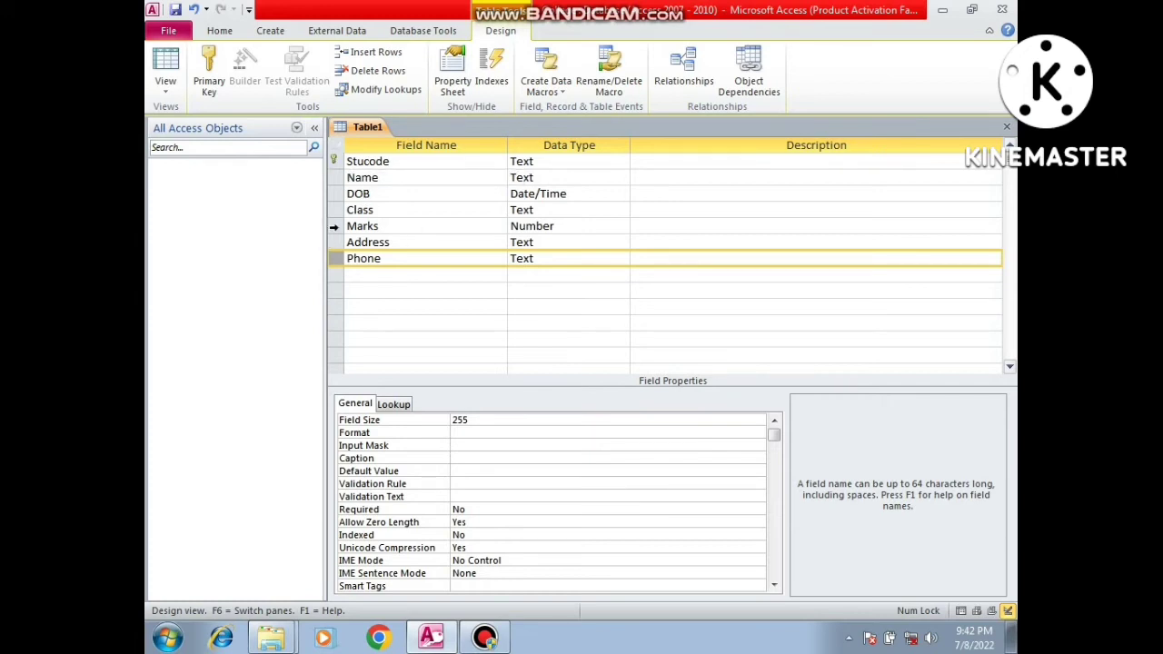
click(335, 228)
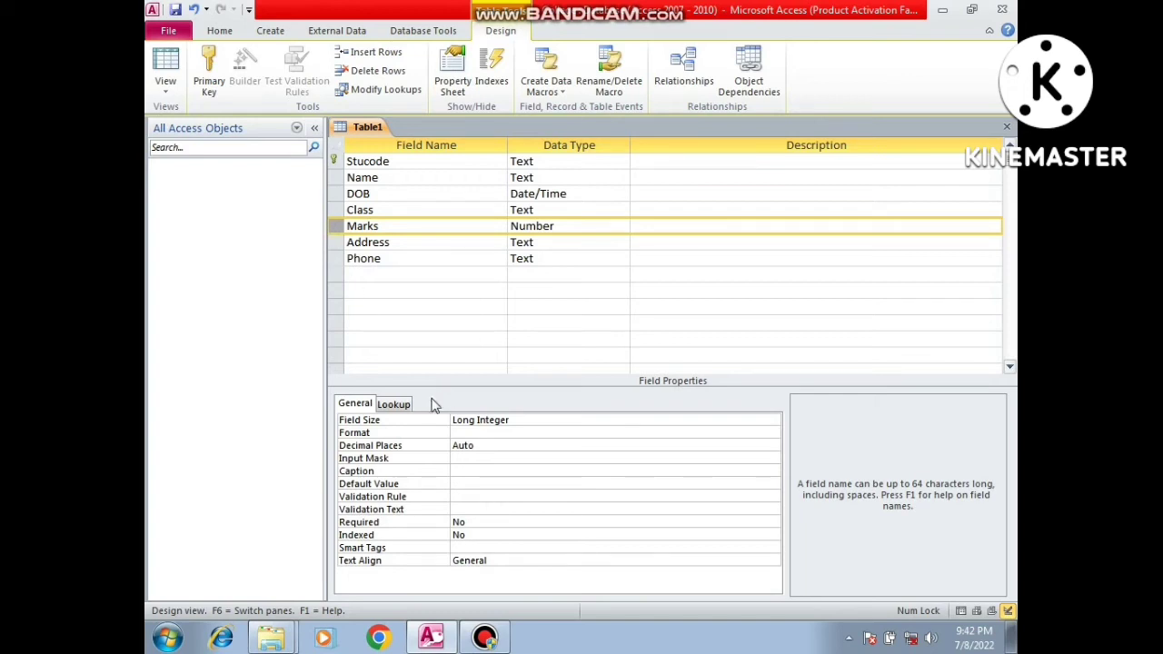
click(430, 496)
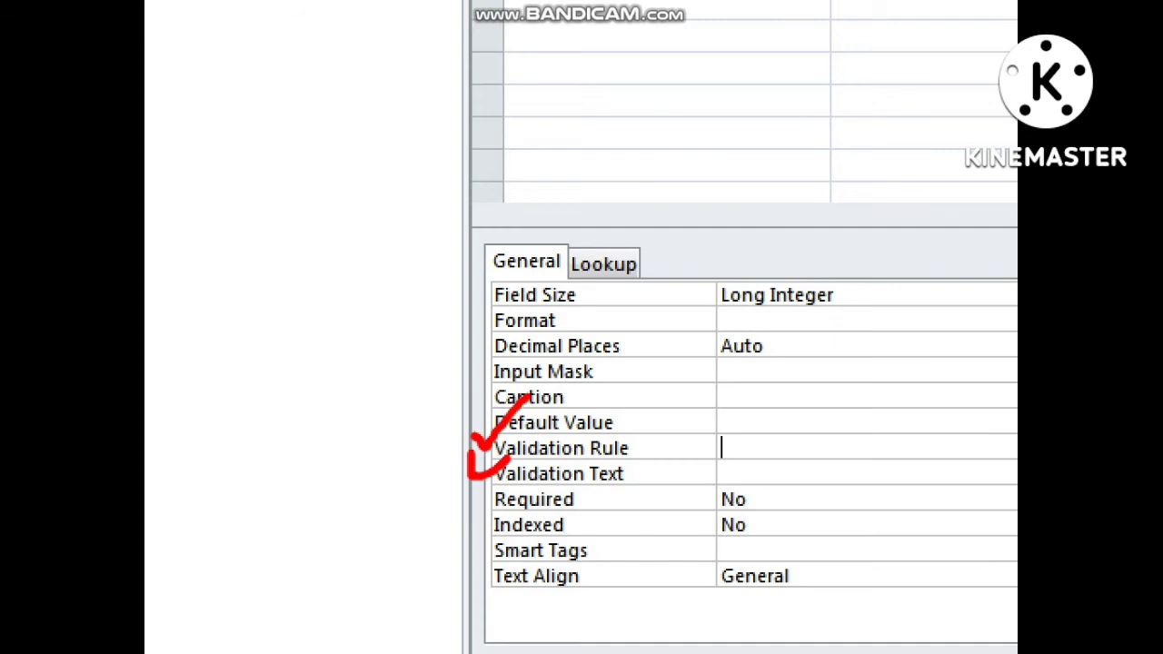
text(>=0 and <)
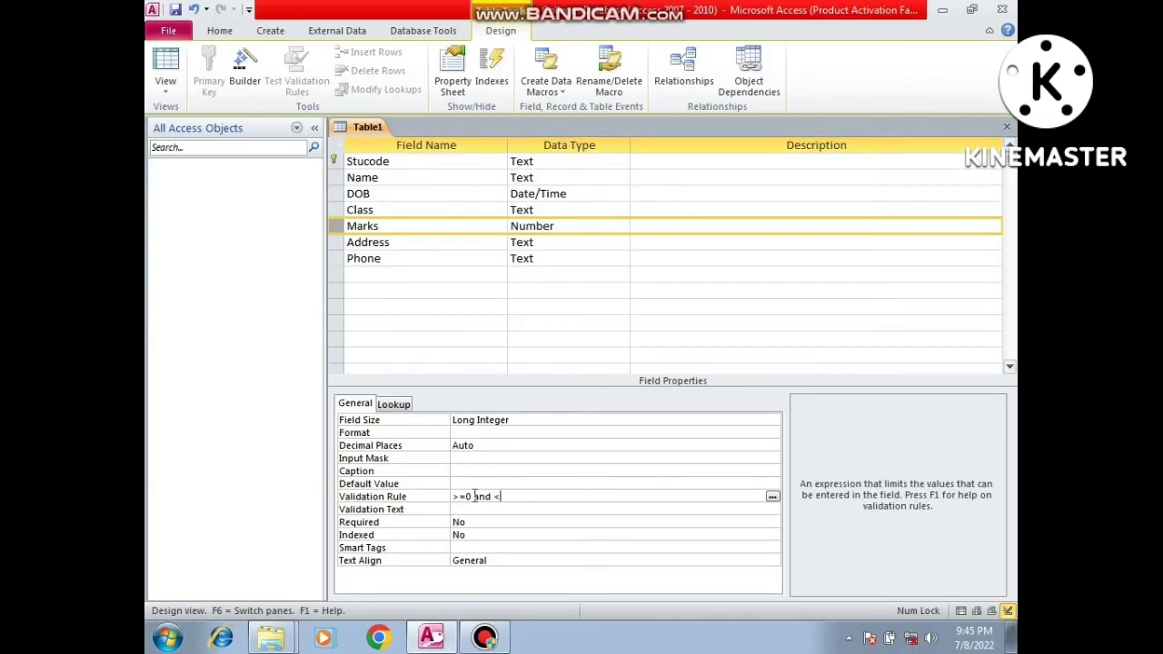
text(=100)
click(474, 509)
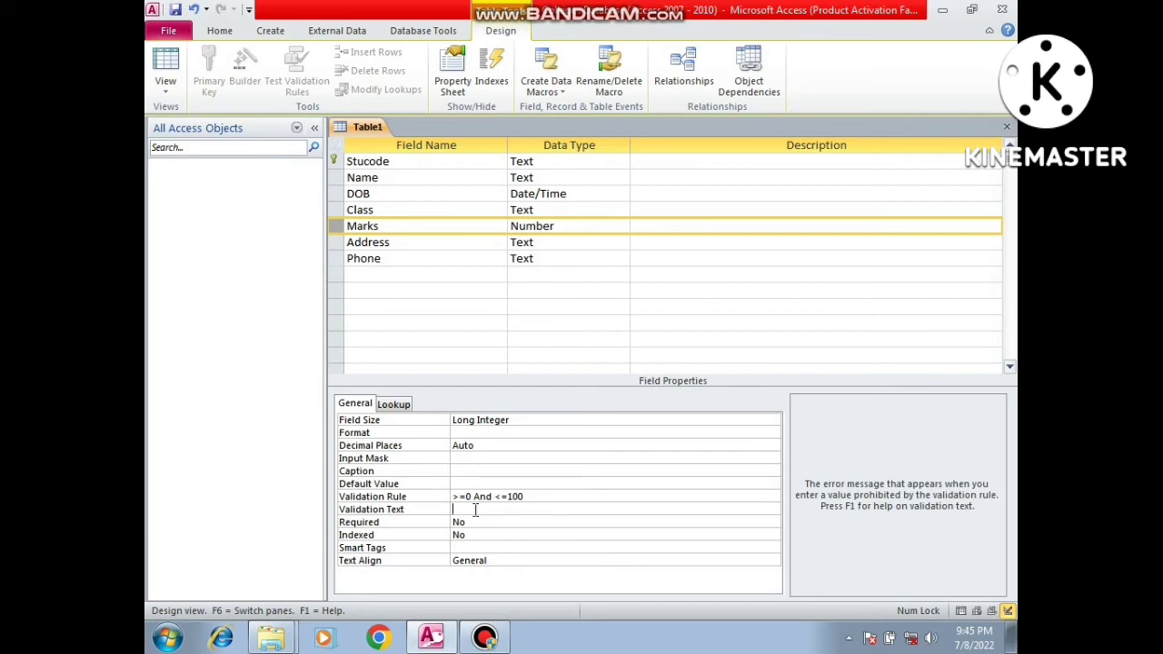
text(Invalid Marks of Student)
Close the table design and save it under the name Student
click(1007, 127)
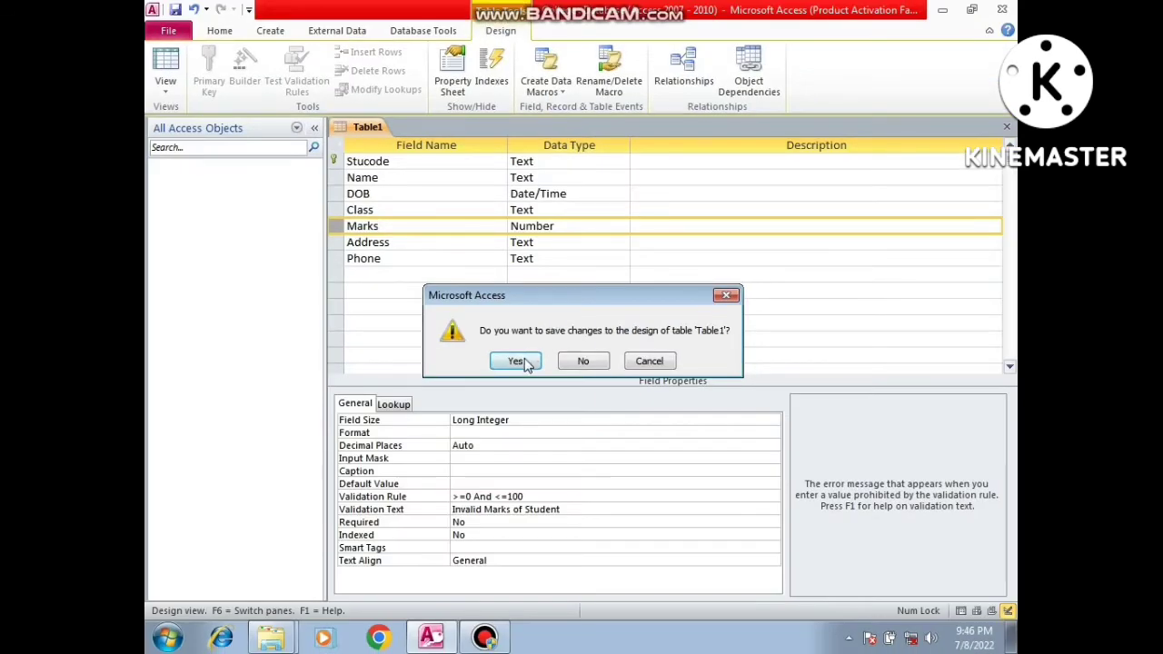
click(527, 362)
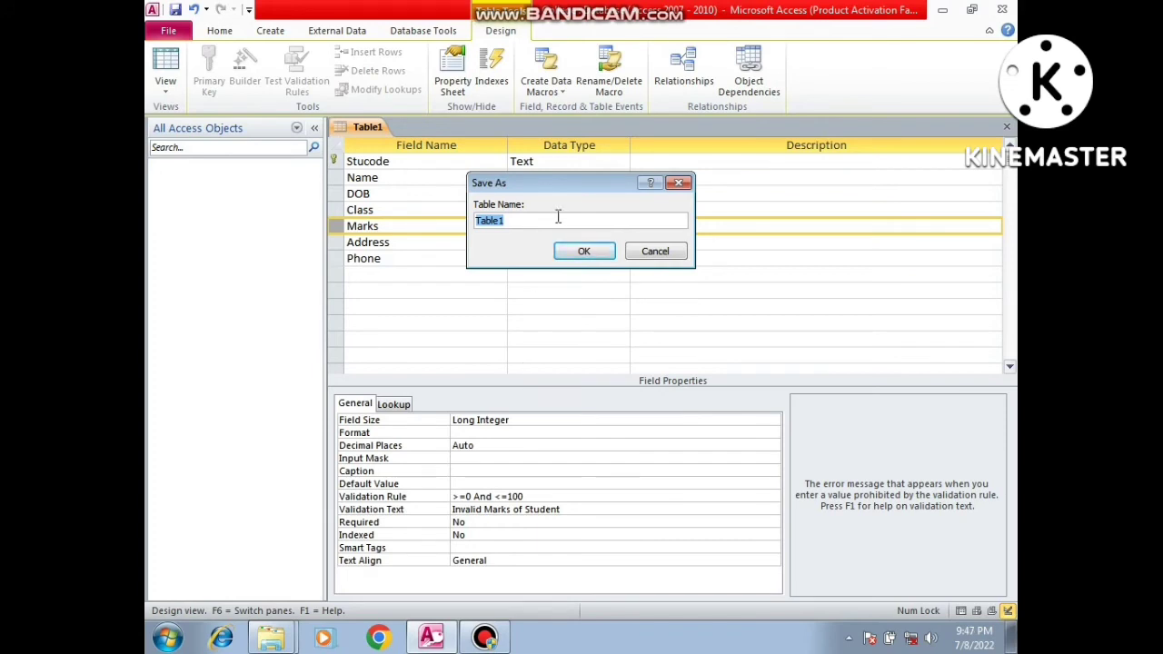
drag(551, 183, 599, 160)
key(BackSpace)
text(Student)
click(574, 253)
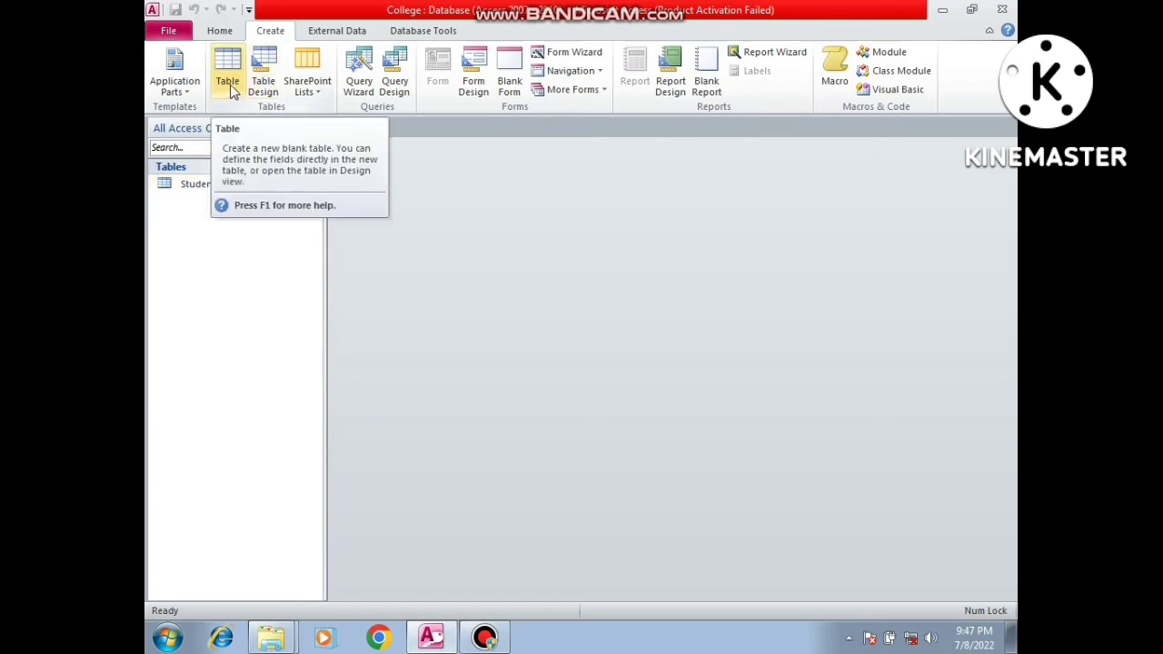
Reopen the Student table in Design View, review the Marks field's properties, and close the table
click(201, 188)
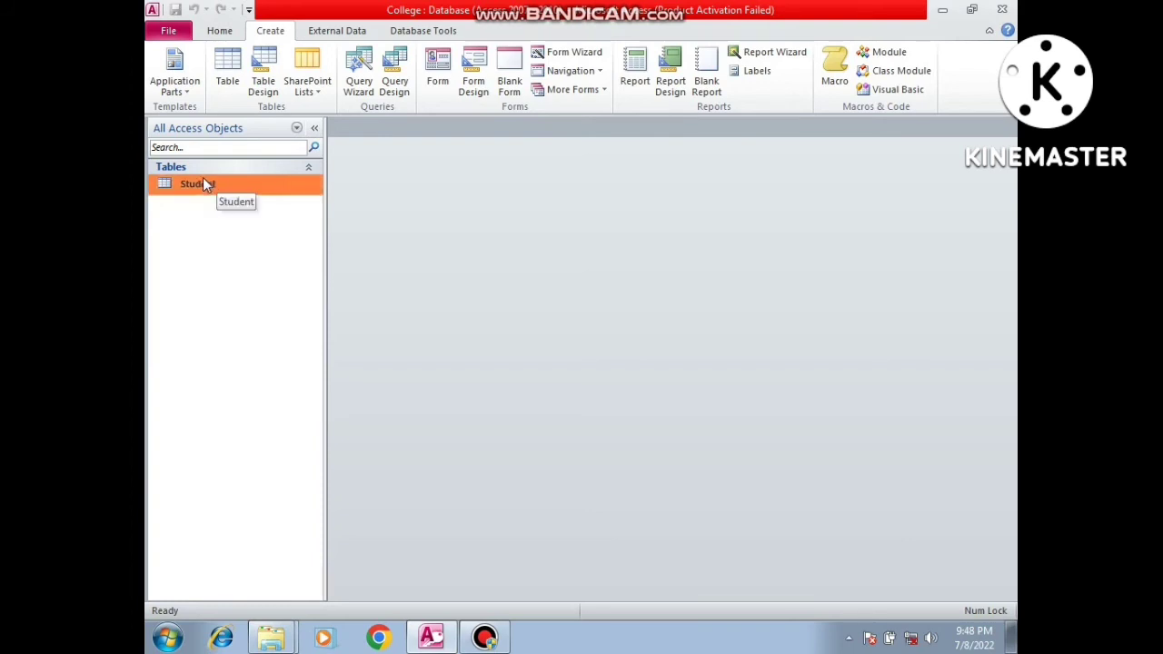
right_click(204, 191)
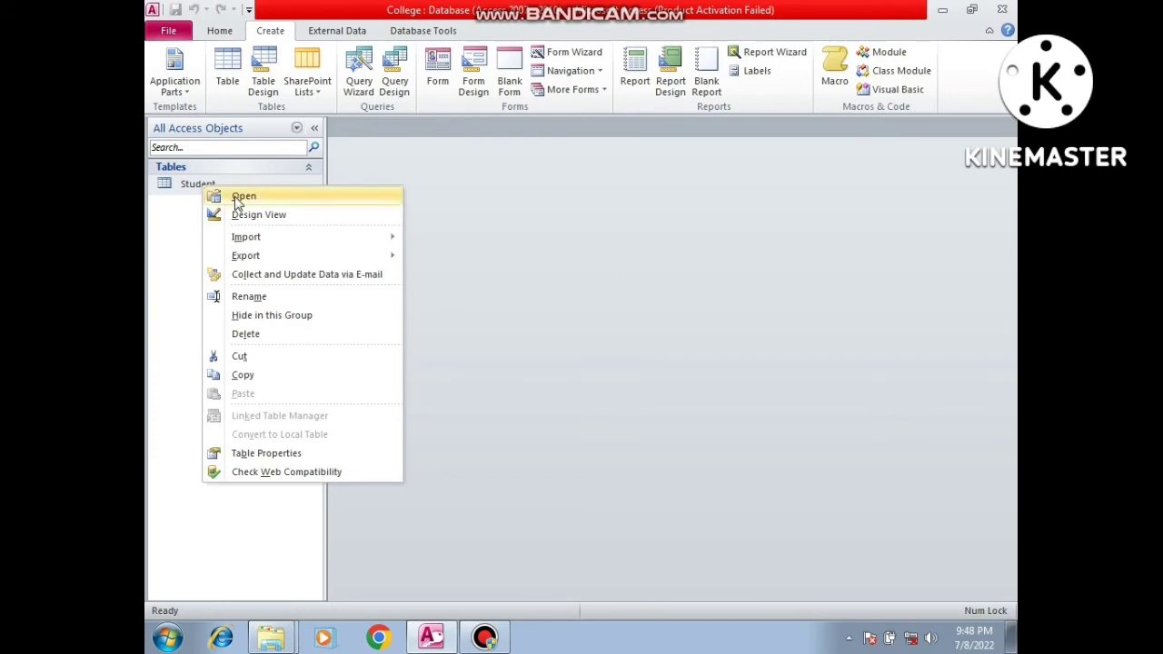
click(187, 185)
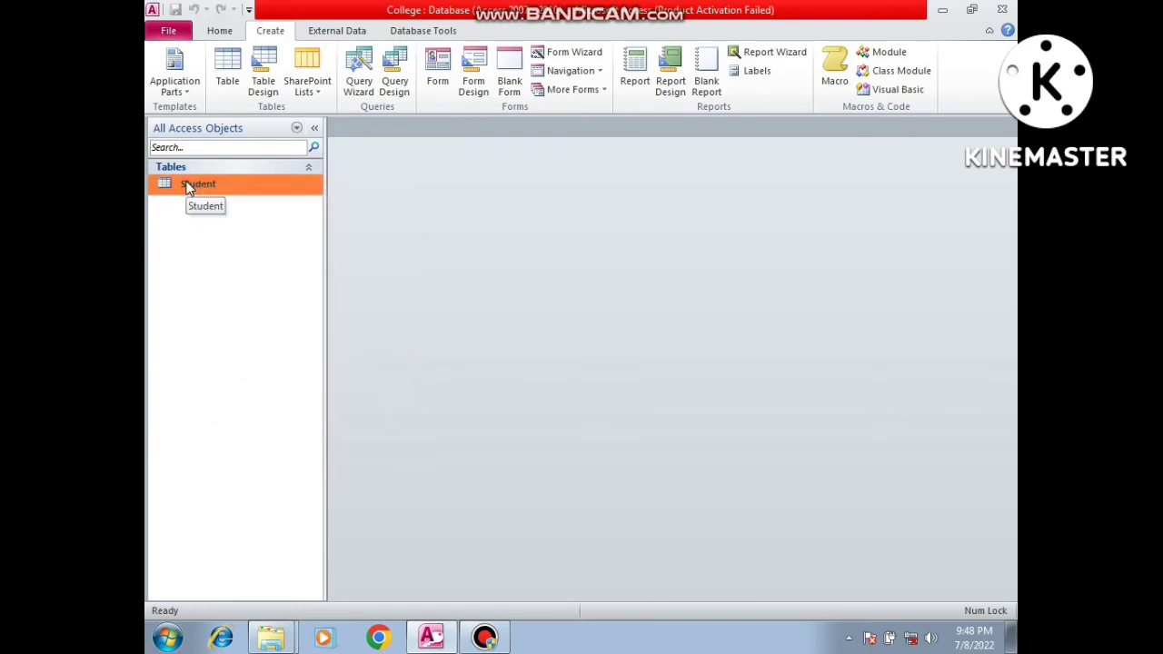
right_click(188, 185)
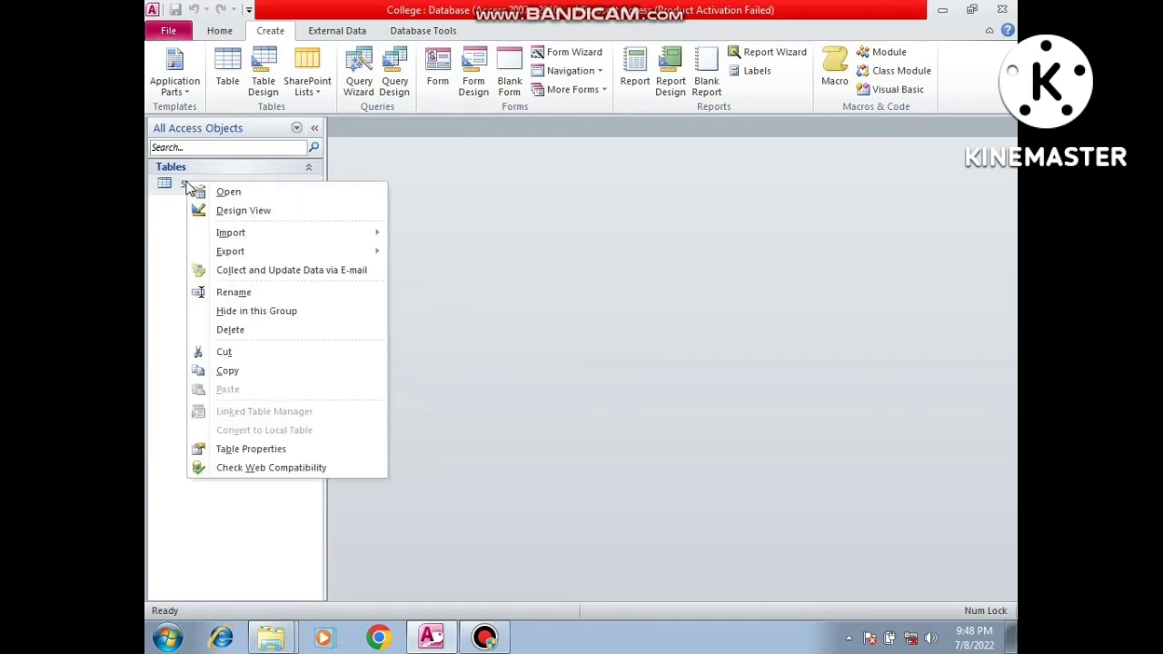
click(236, 213)
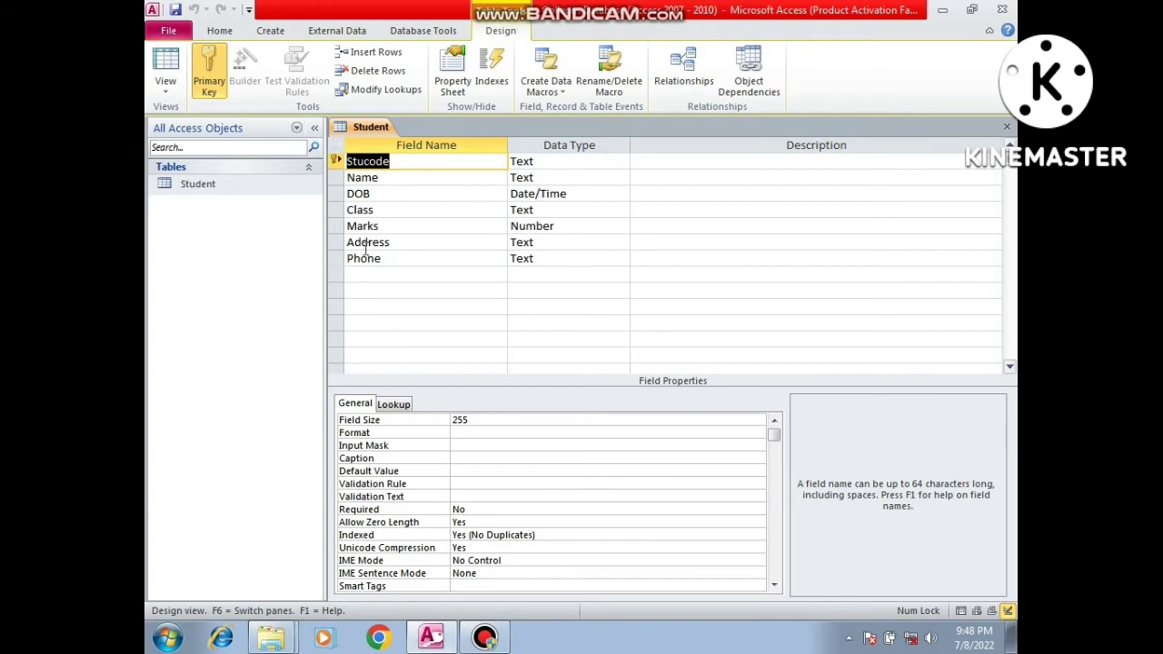
click(336, 229)
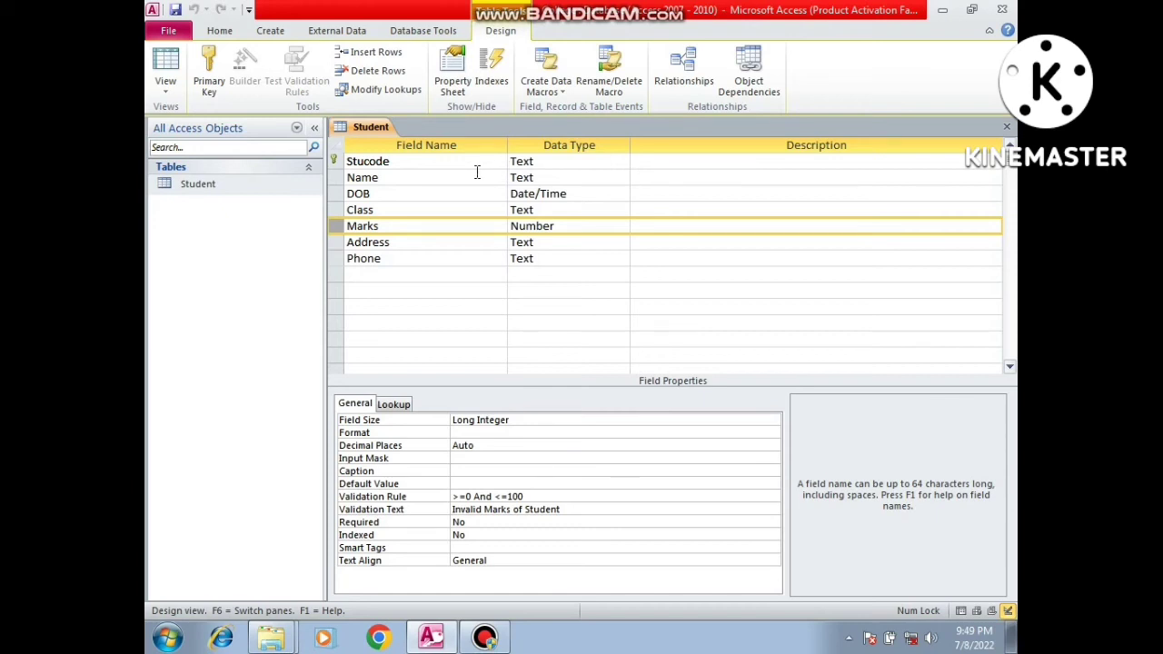
click(1006, 131)
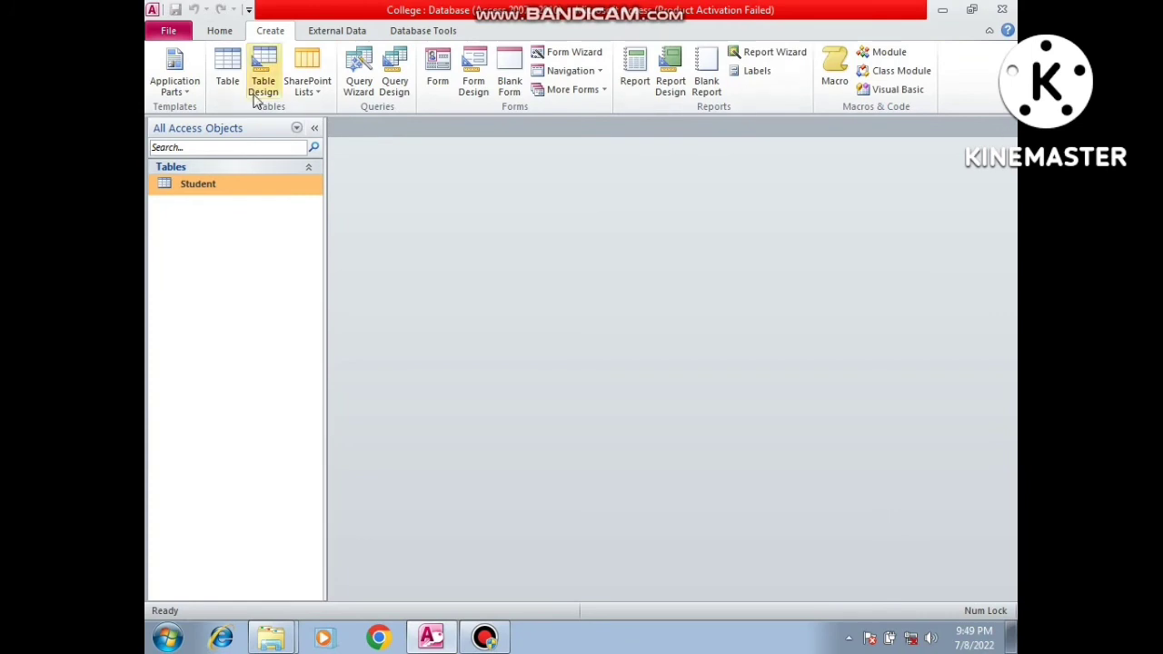
Open the Student table's datasheet and enter records cs01 and cs02 with each student's name, date of birth and class ICS
double_click(221, 182)
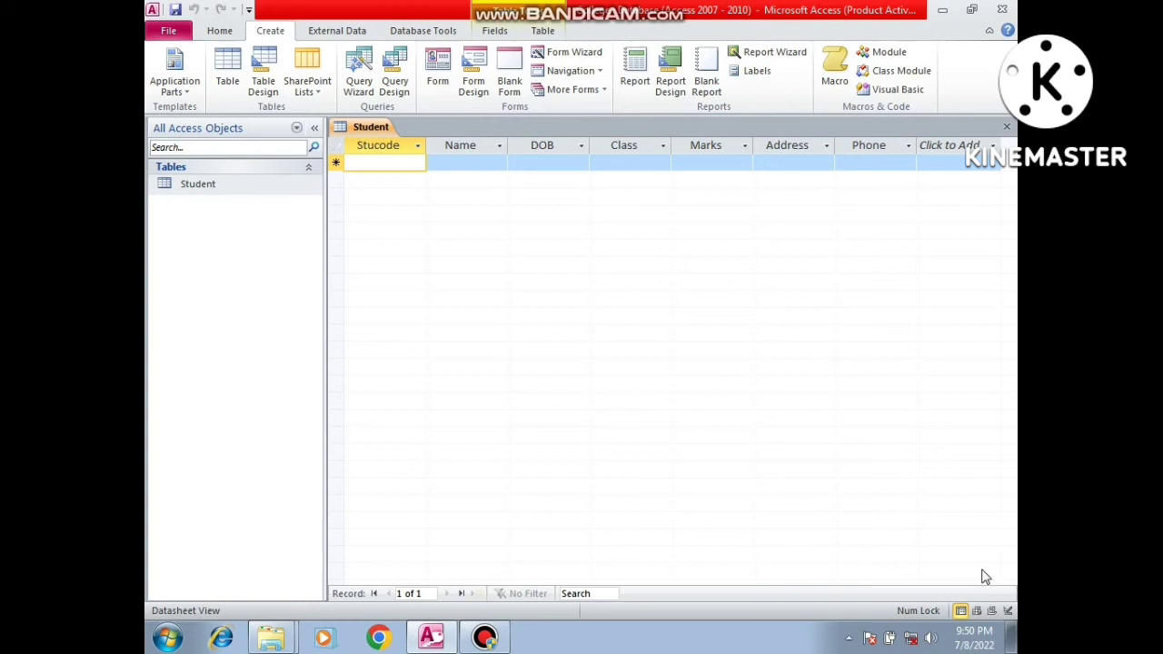
text(cs)
text(02)
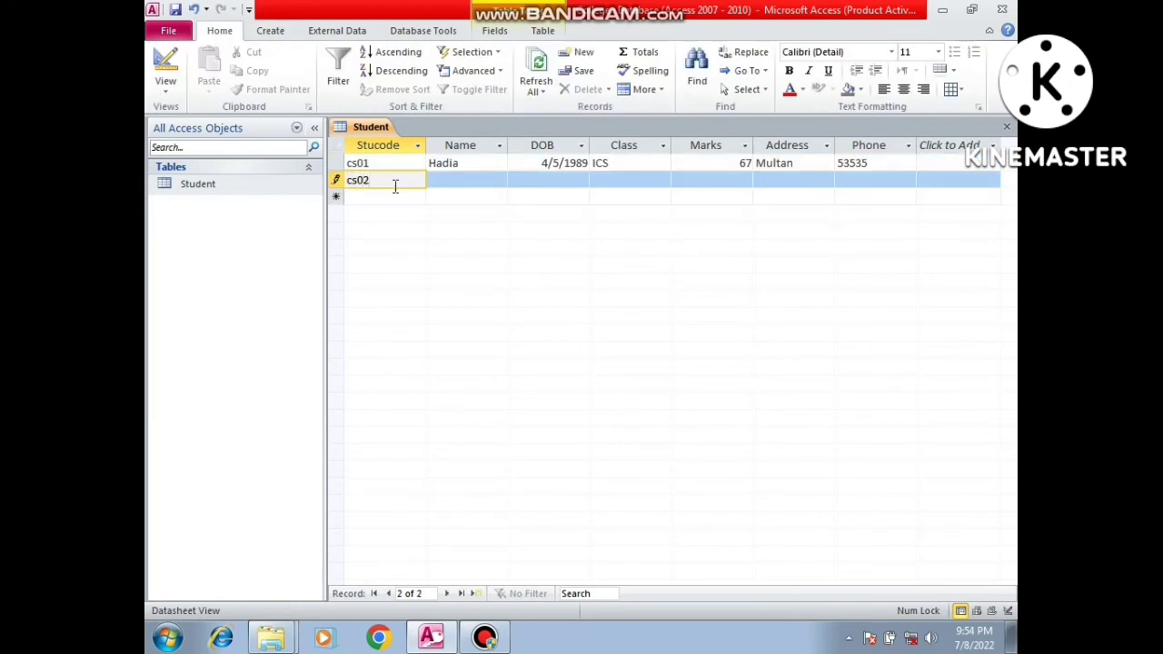
click(443, 181)
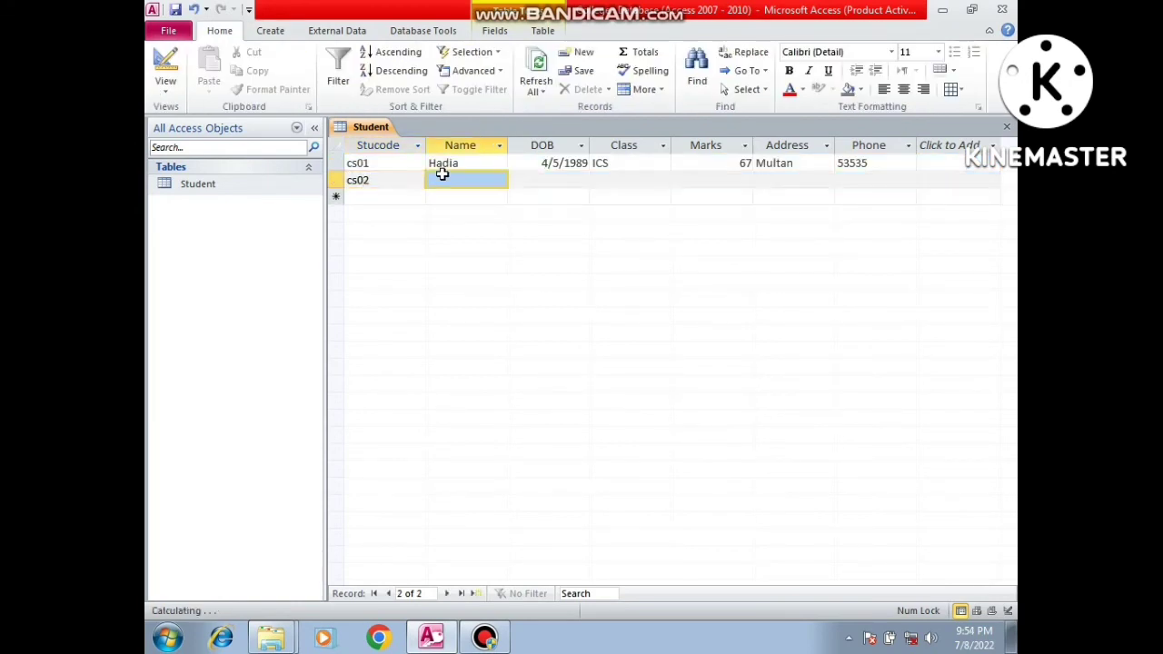
text(sadia)
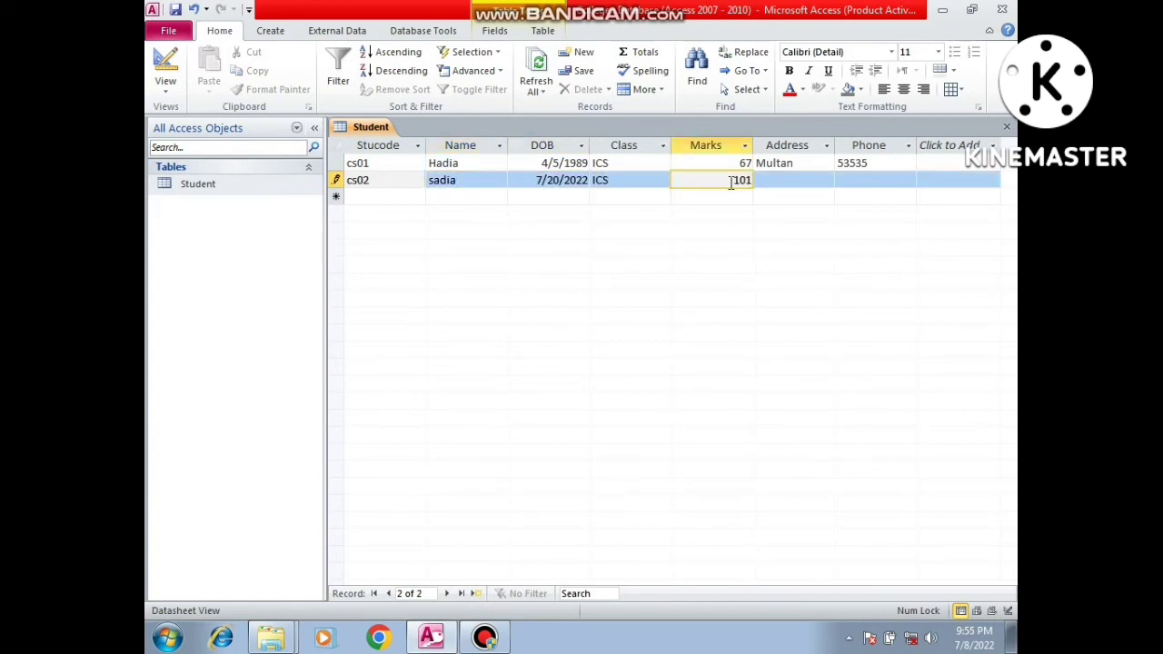
Test the Marks validation rule by trying 101 and -2 as the marks of record cs02
key(Tab)
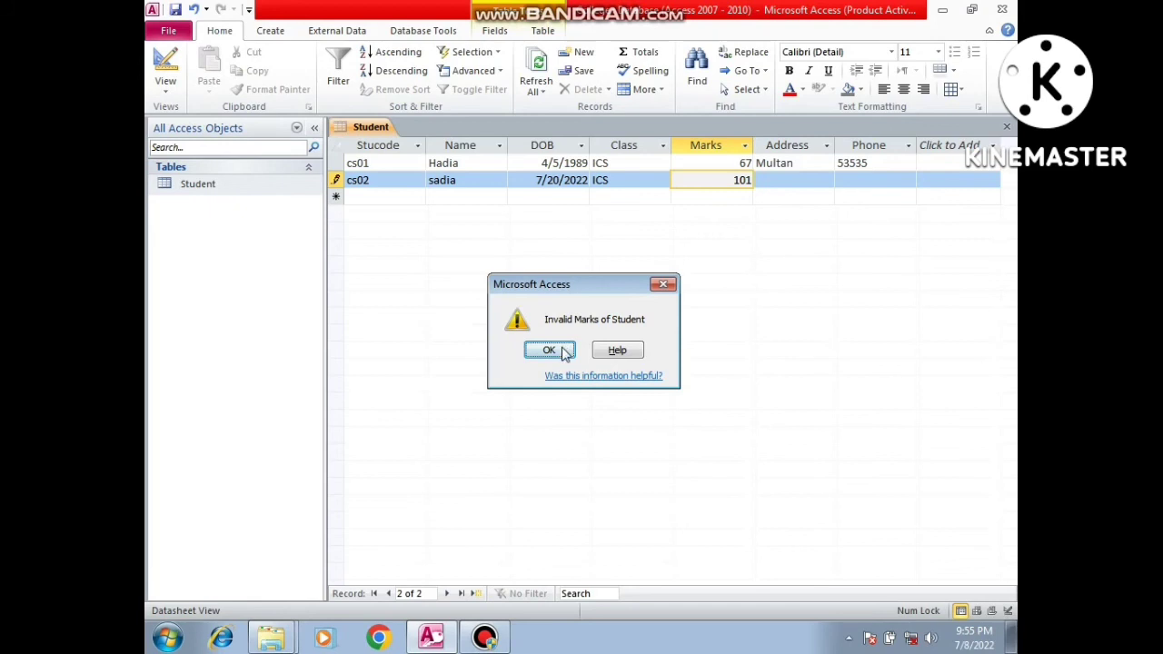
click(561, 352)
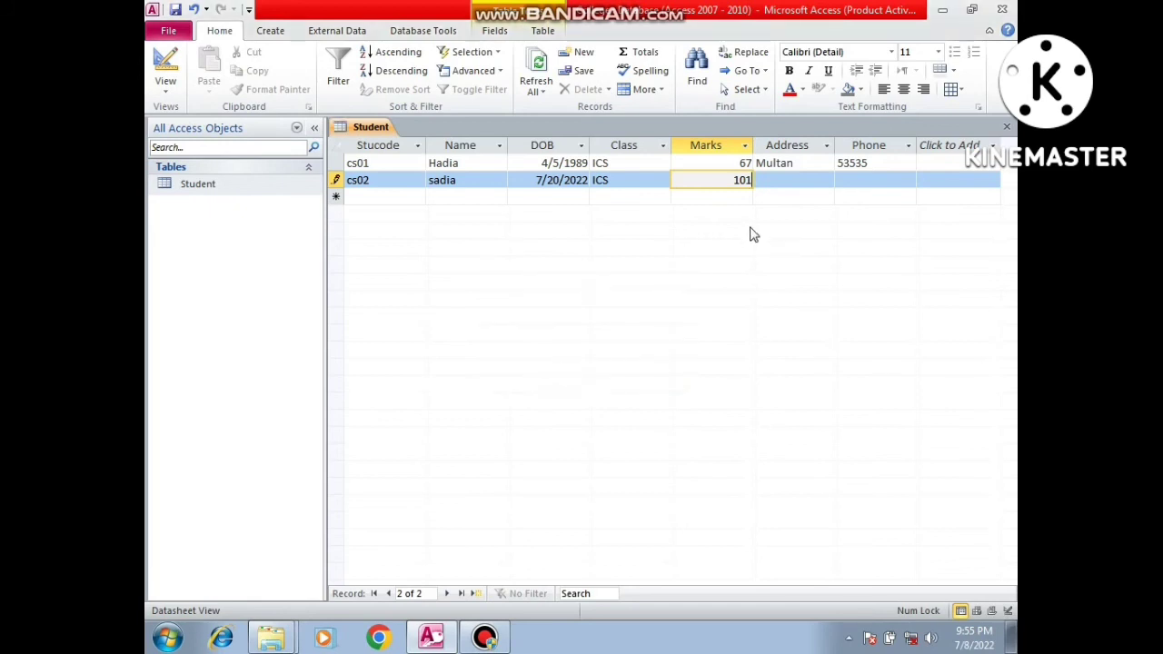
key(BackSpace)
key(BackSpace)
key(BackSpace)
text(-2)
key(Return)
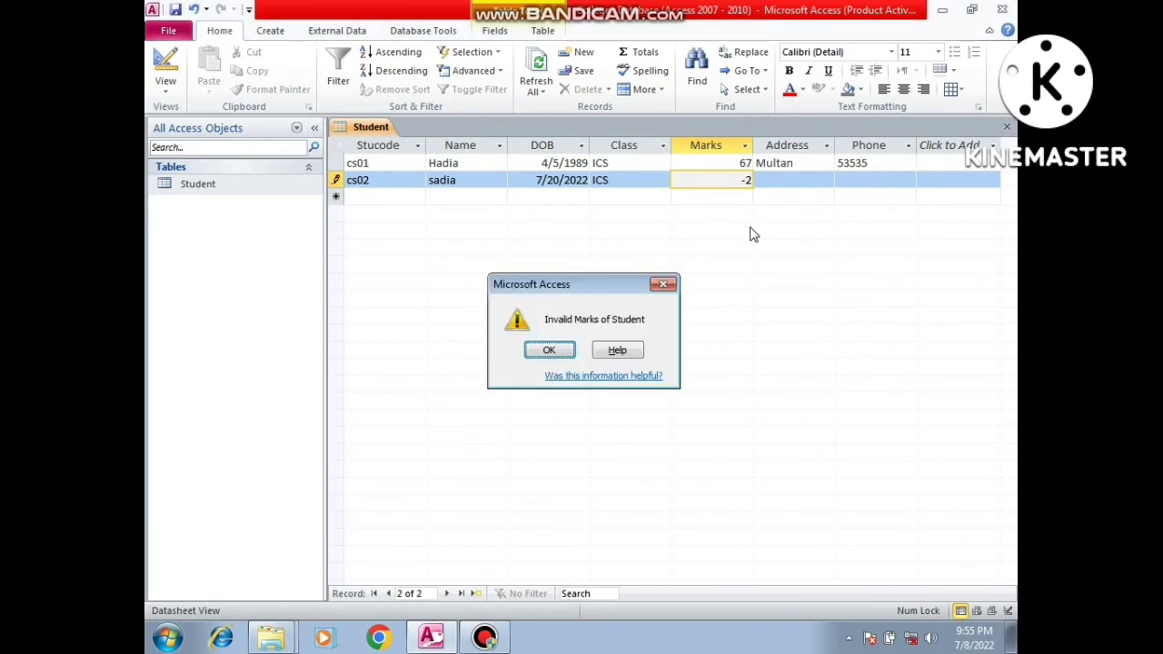
click(549, 351)
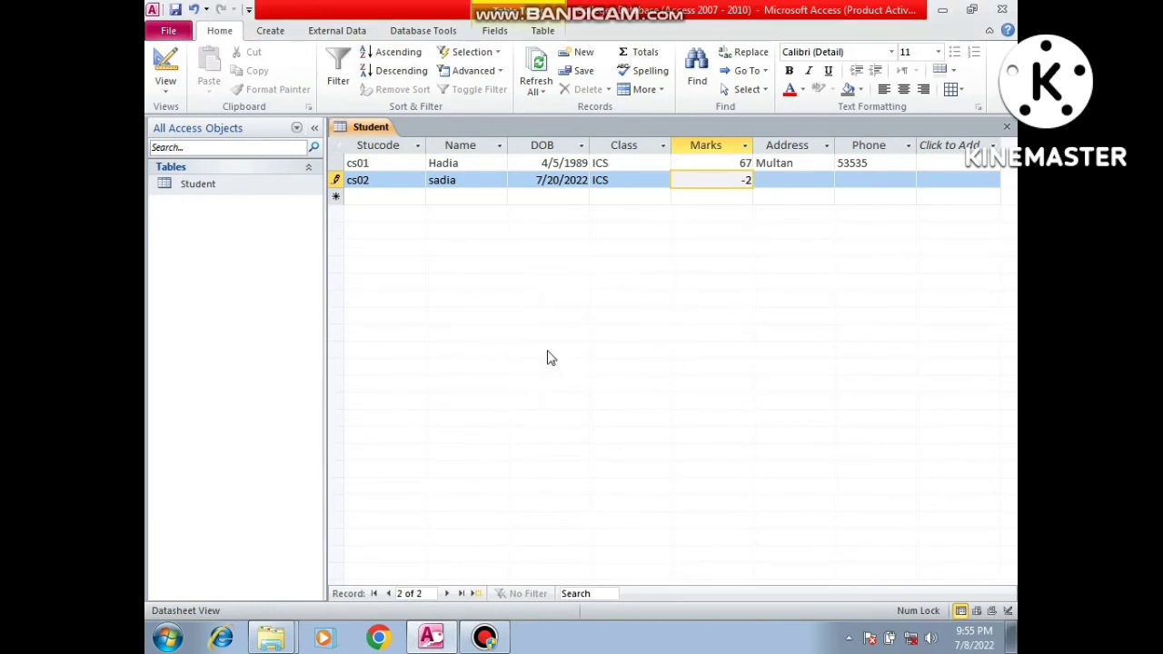
Set the marks of record cs02 to 77 and fill in its address and phone number
key(BackSpace)
key(BackSpace)
text(77)
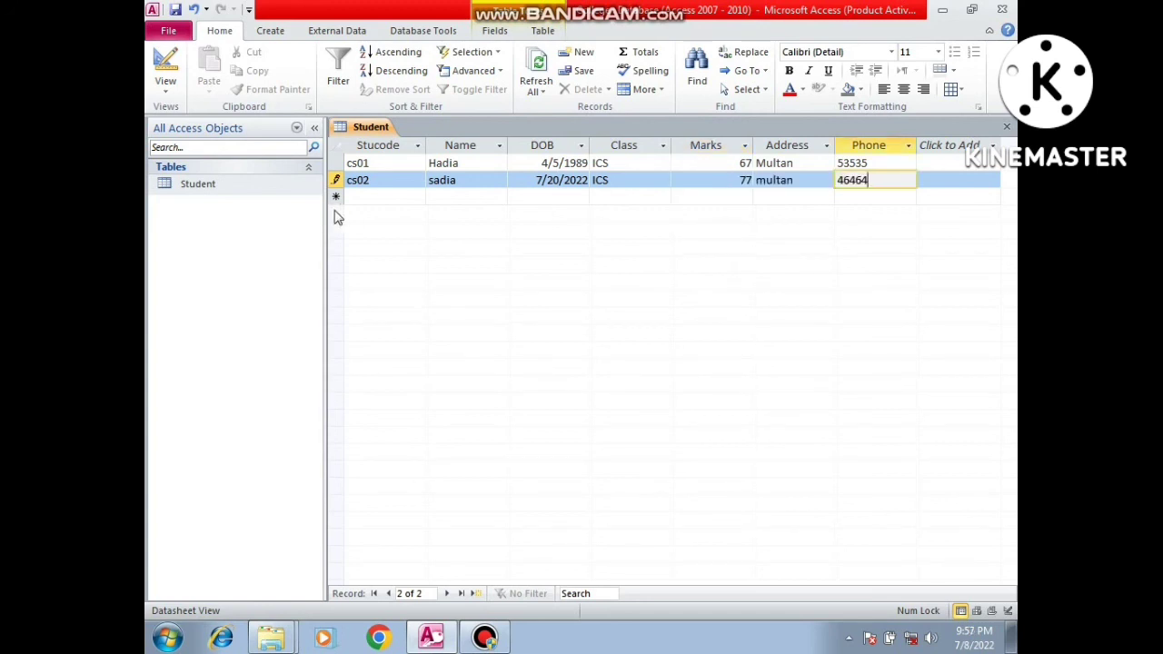
Add student records cs03 and cs0d4, both in class ICS, with marks 33 and 56, and fill in their remaining details
click(367, 194)
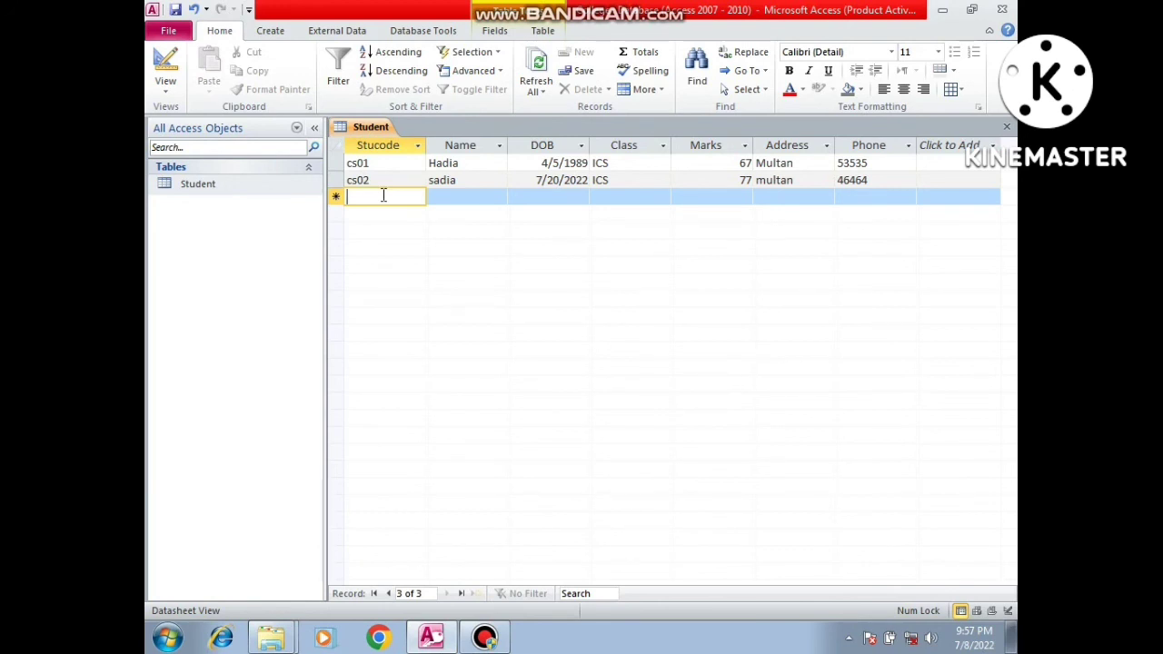
text(cs03)
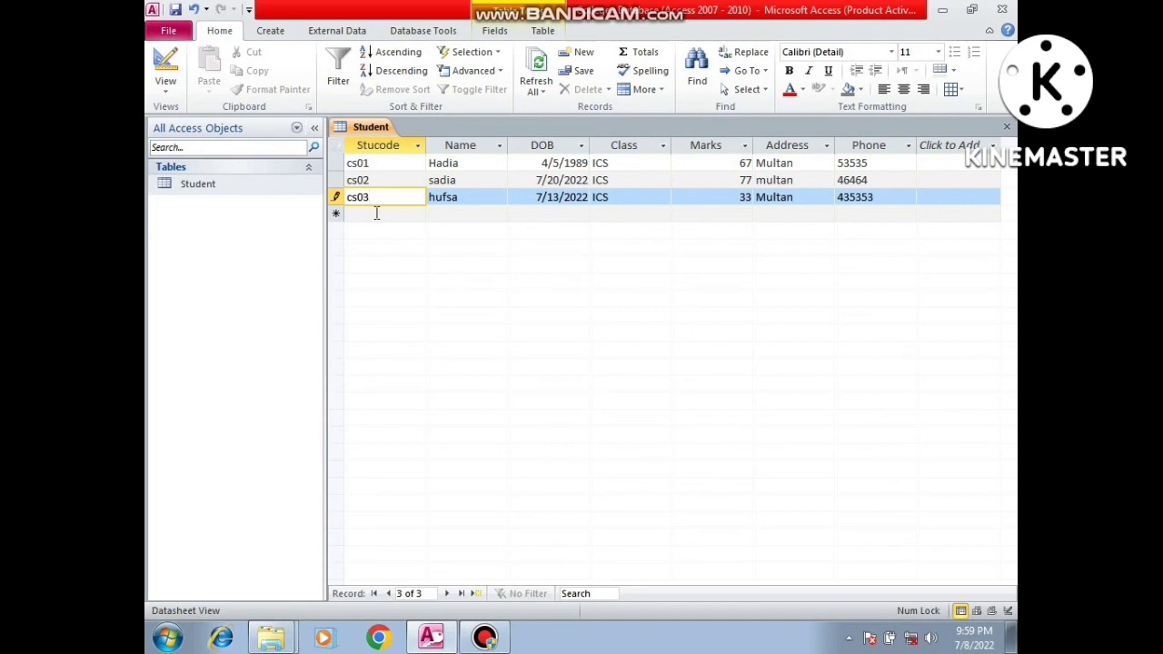
click(378, 213)
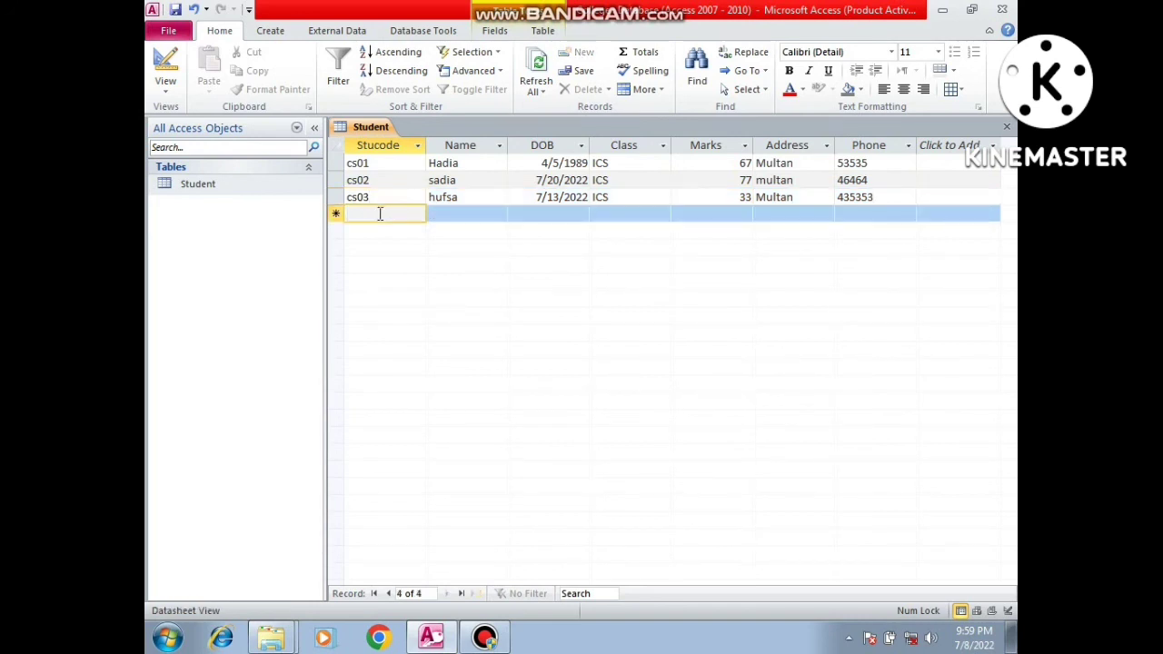
click(469, 214)
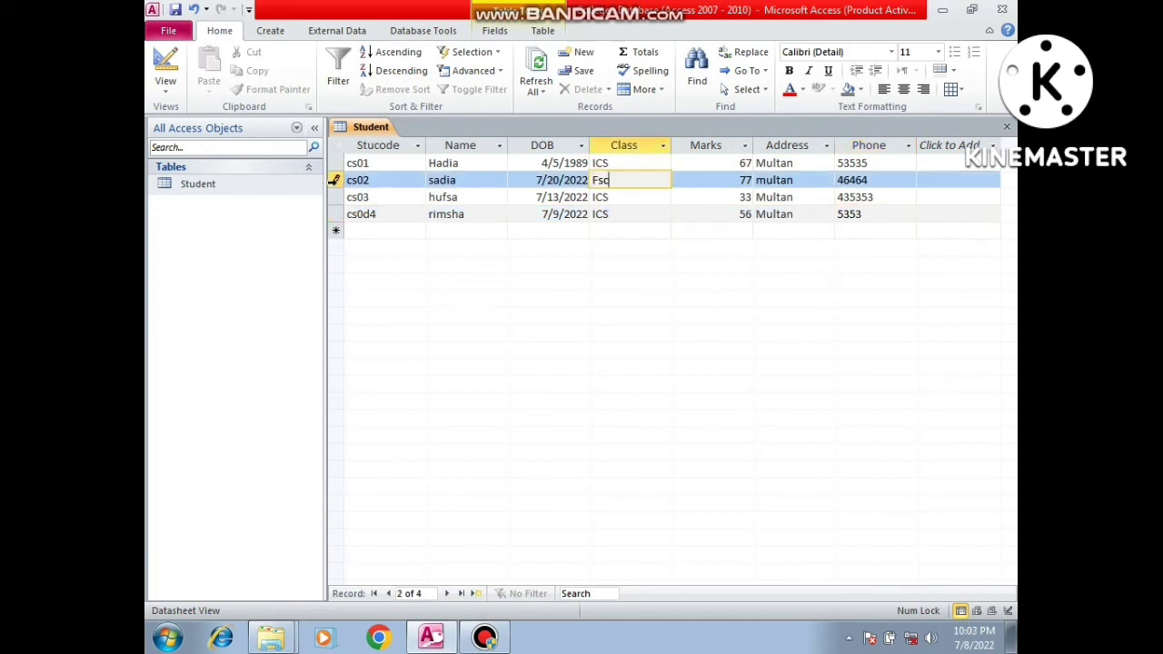
Set the class of record cs02 to Fsc and select the whole record
click(332, 179)
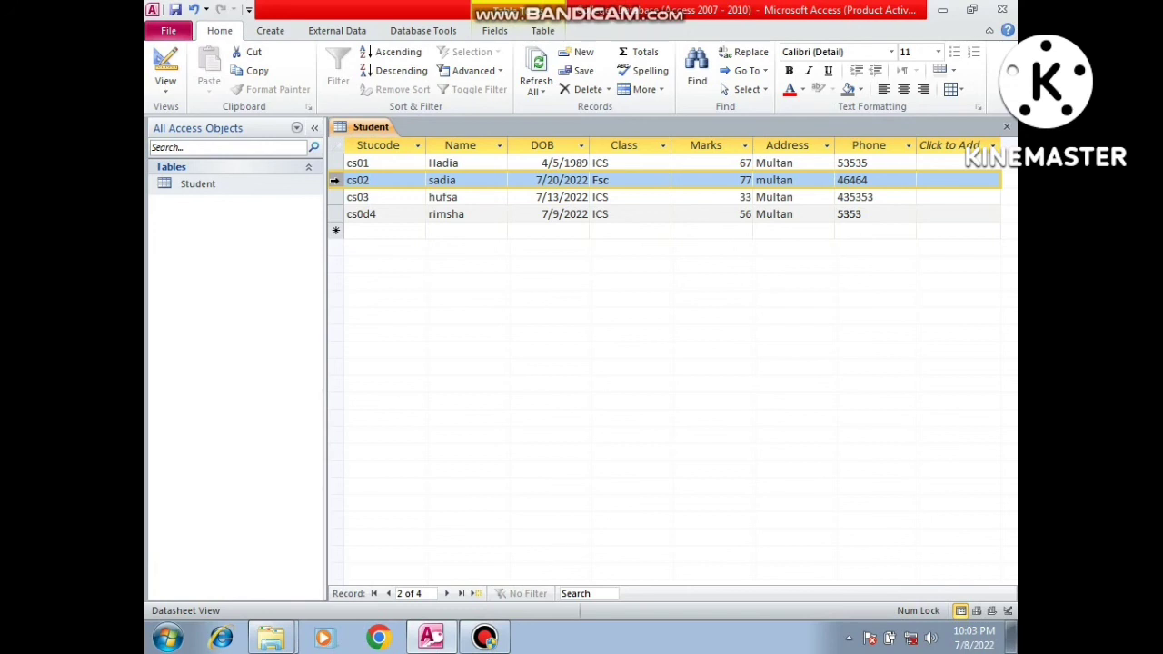
Select each field column of the Student datasheet one after another, from Stucode to Phone
click(378, 147)
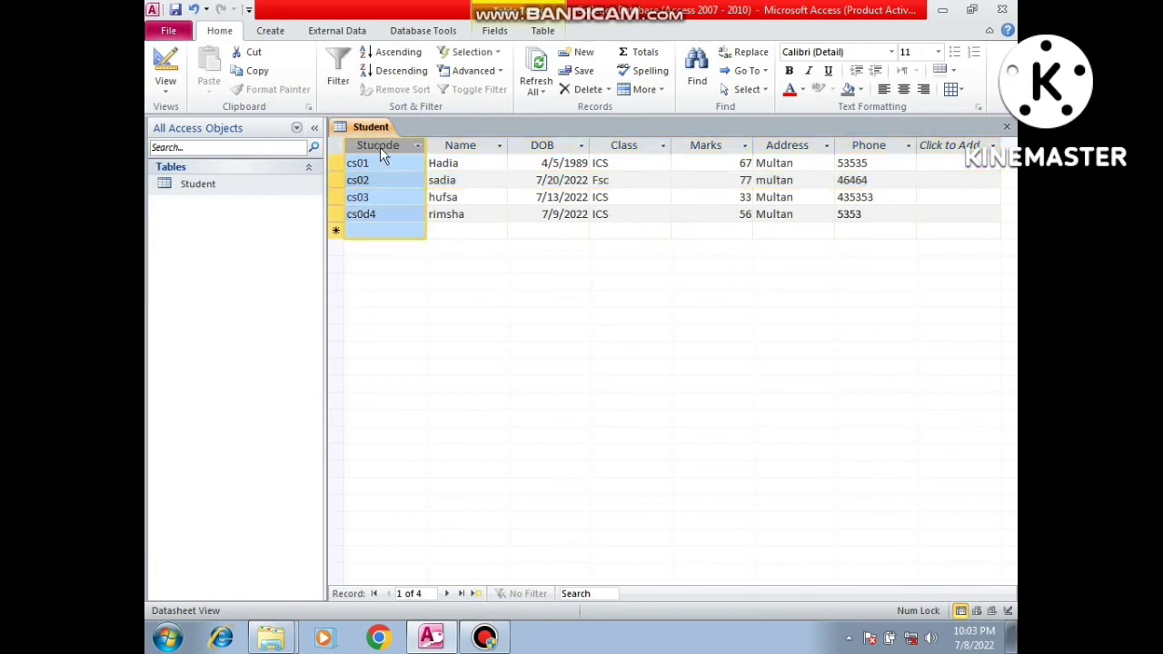
click(452, 143)
click(543, 147)
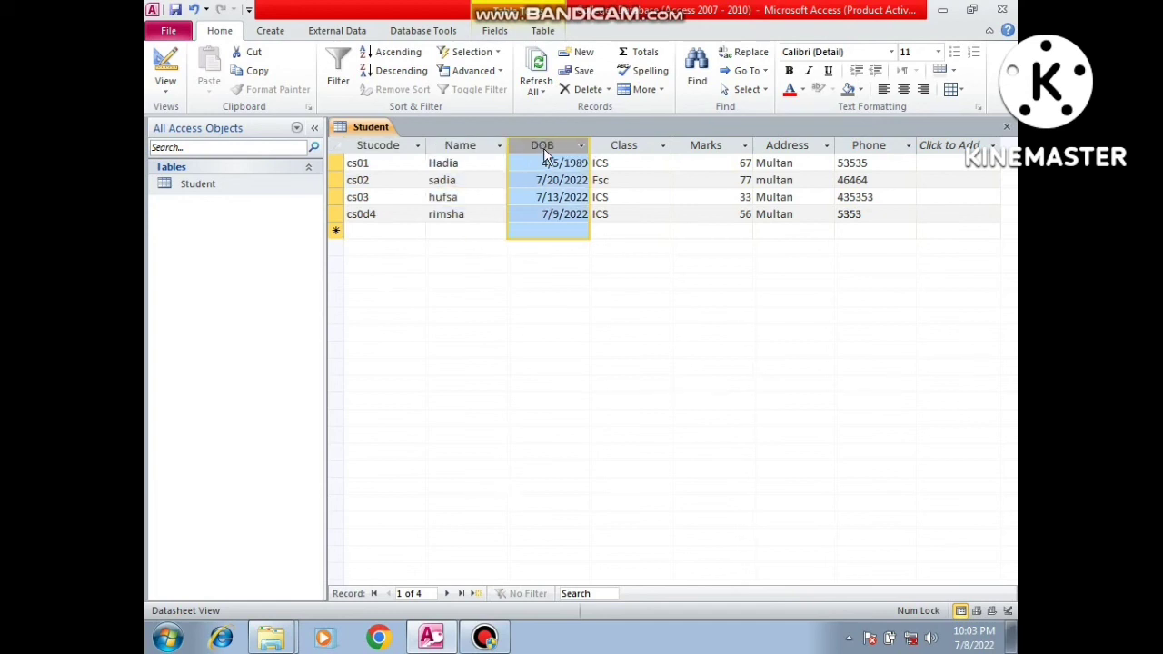
click(625, 147)
click(697, 147)
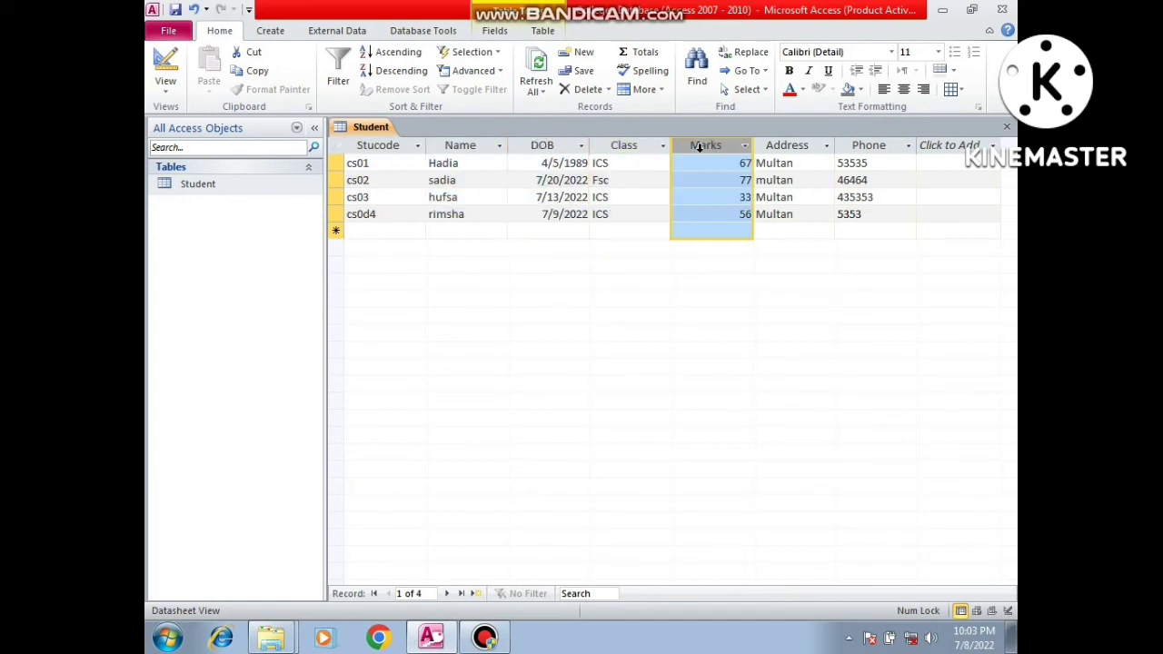
click(777, 147)
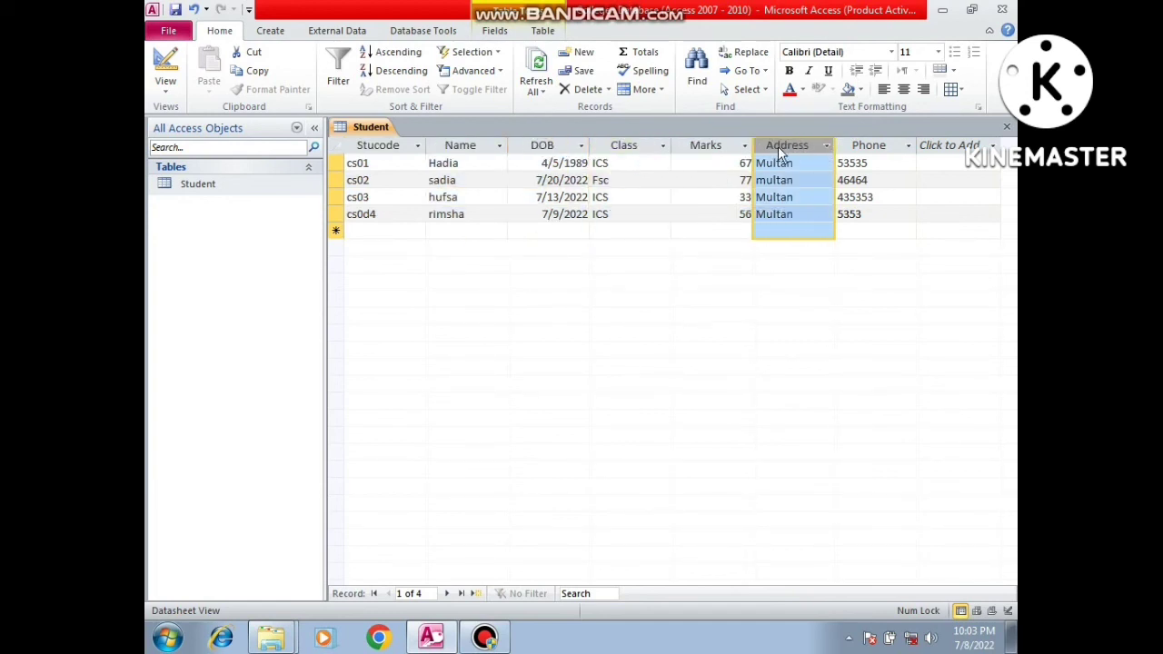
click(863, 147)
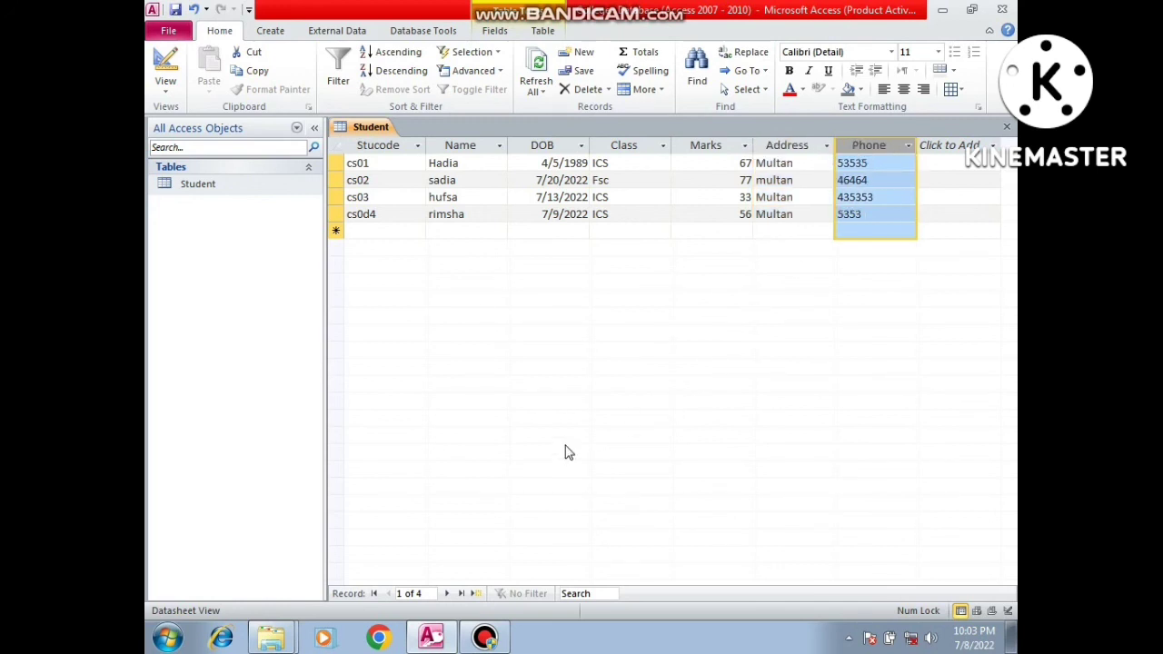
Switch the Student table to Design View and back to Datasheet View twice to compare its structure and records
click(1006, 613)
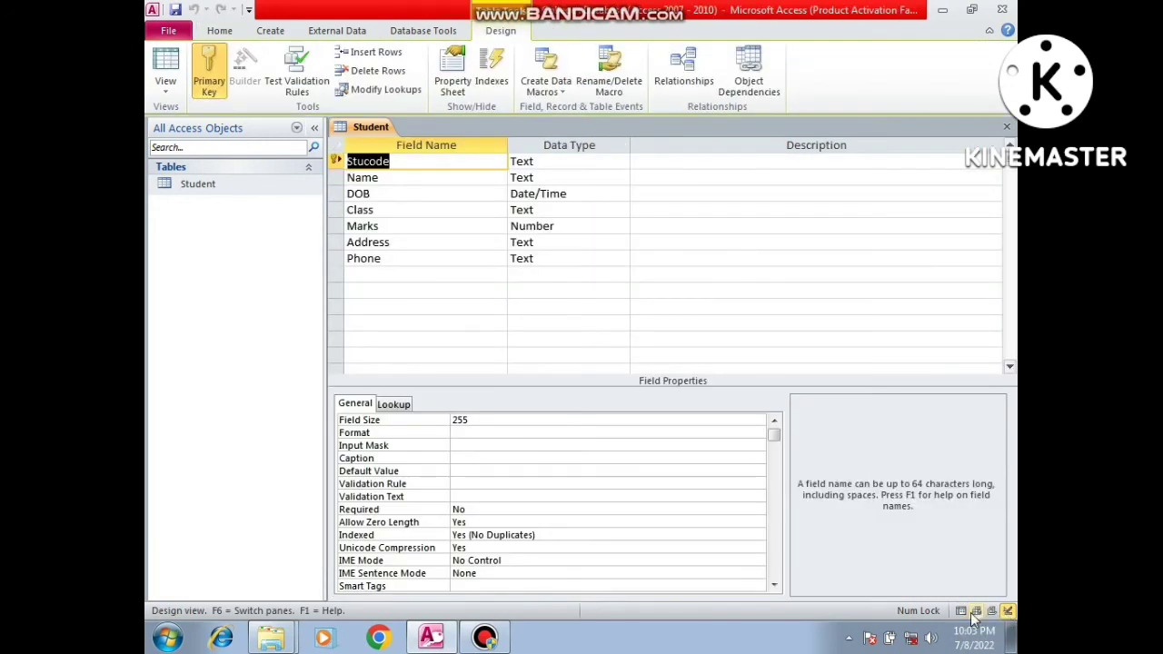
click(961, 612)
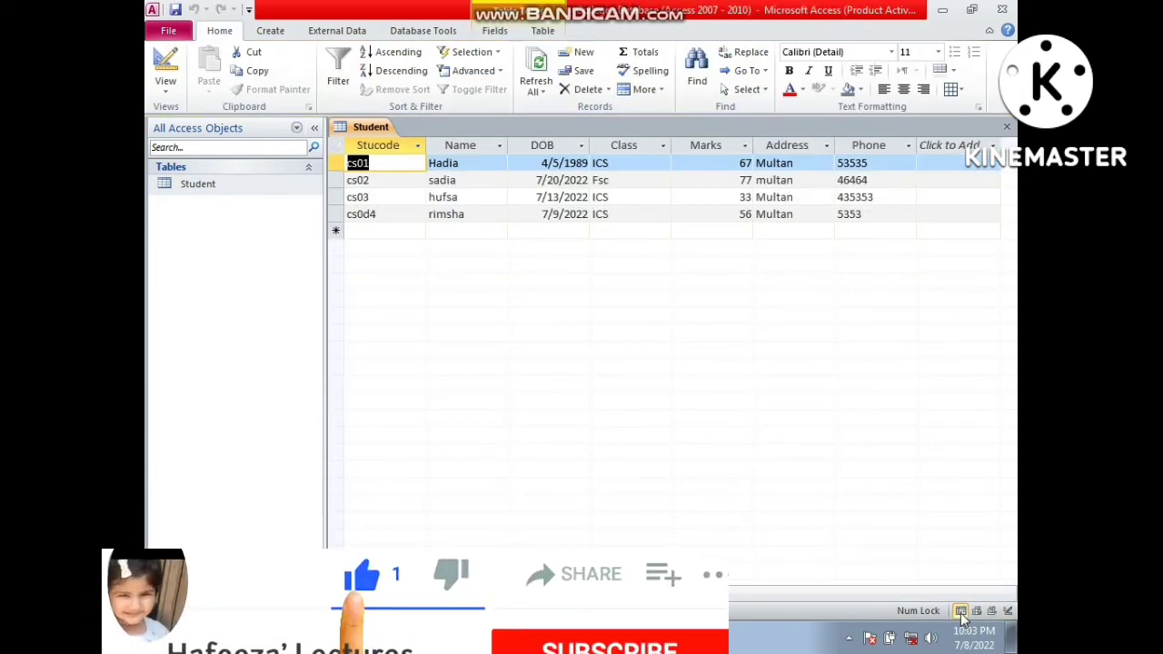
click(1007, 611)
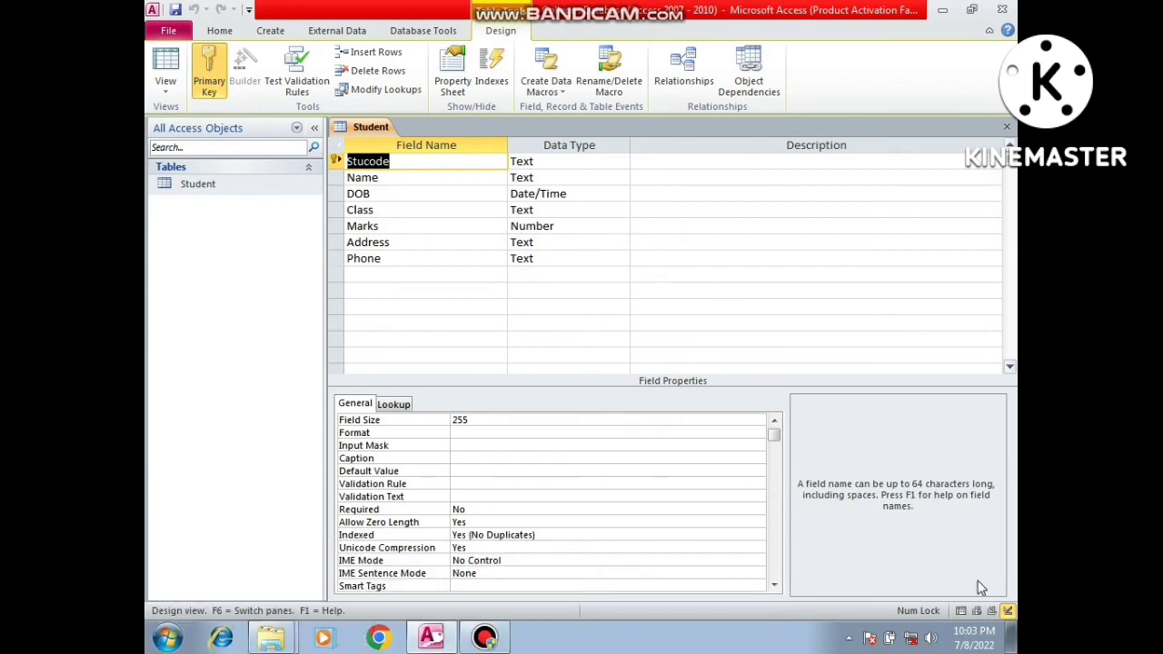
click(960, 610)
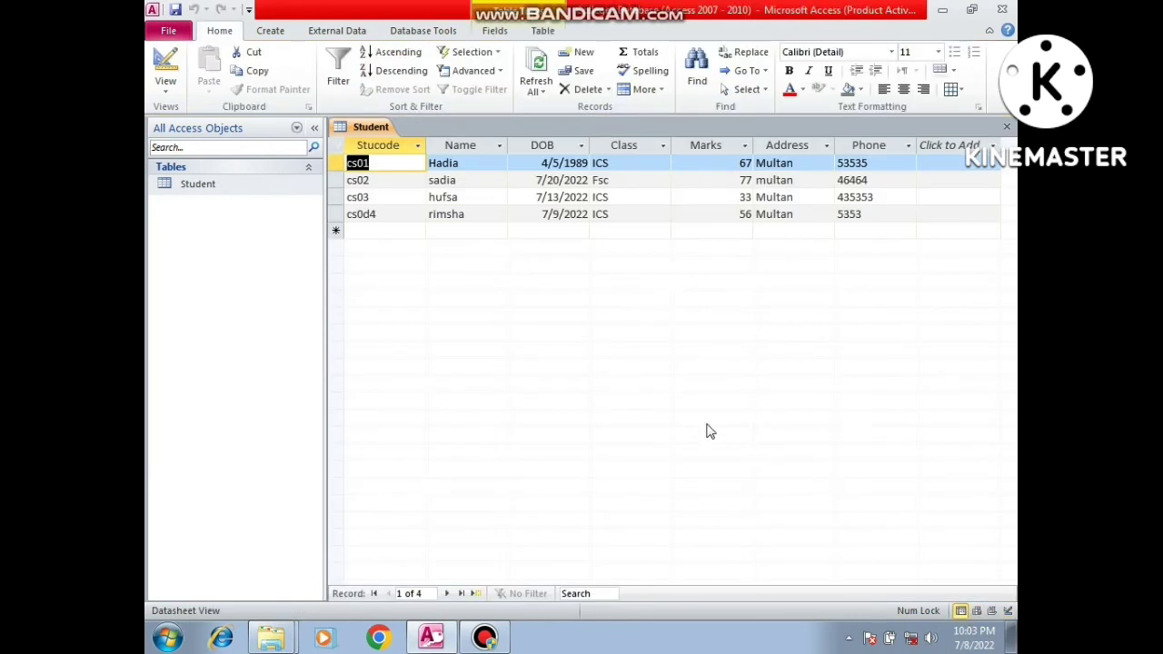